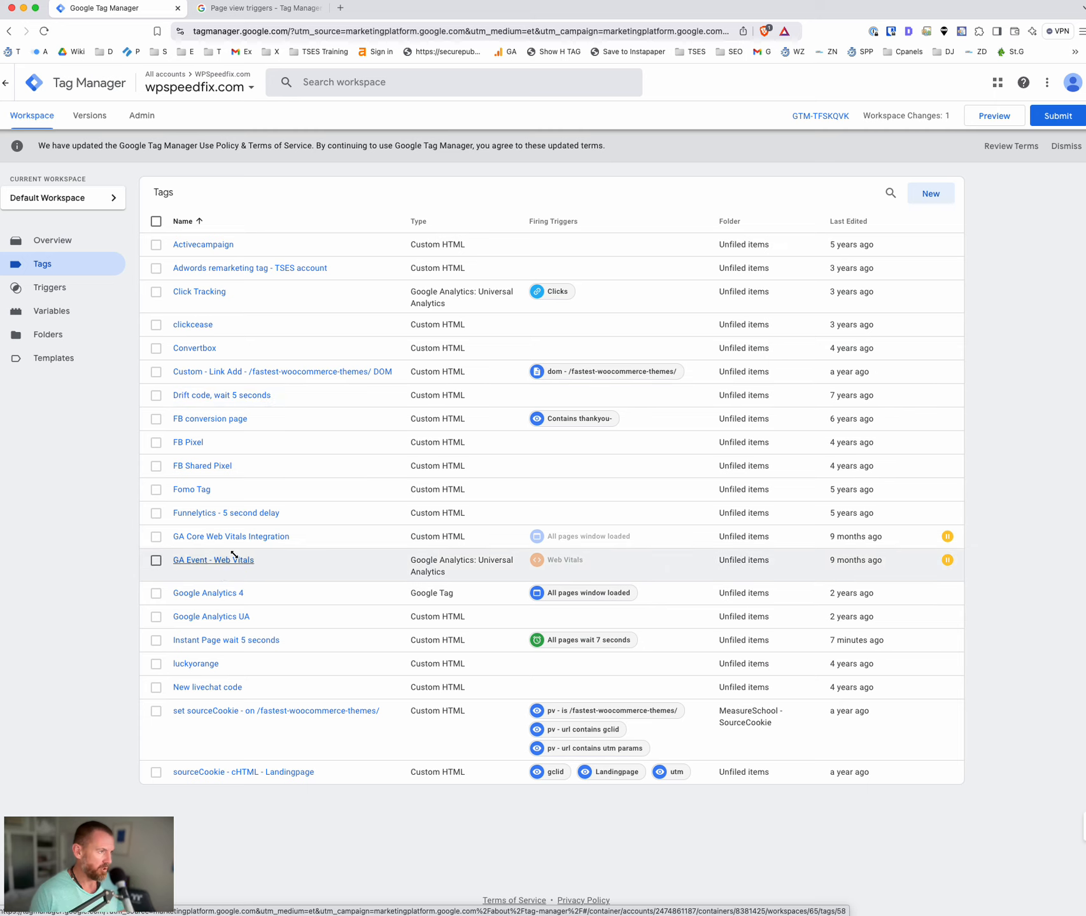
- Add the All Pages page view trigger to the Google Analytics 4 tag's firing triggers
{"action": "left_click", "coordinate": [205, 594]}
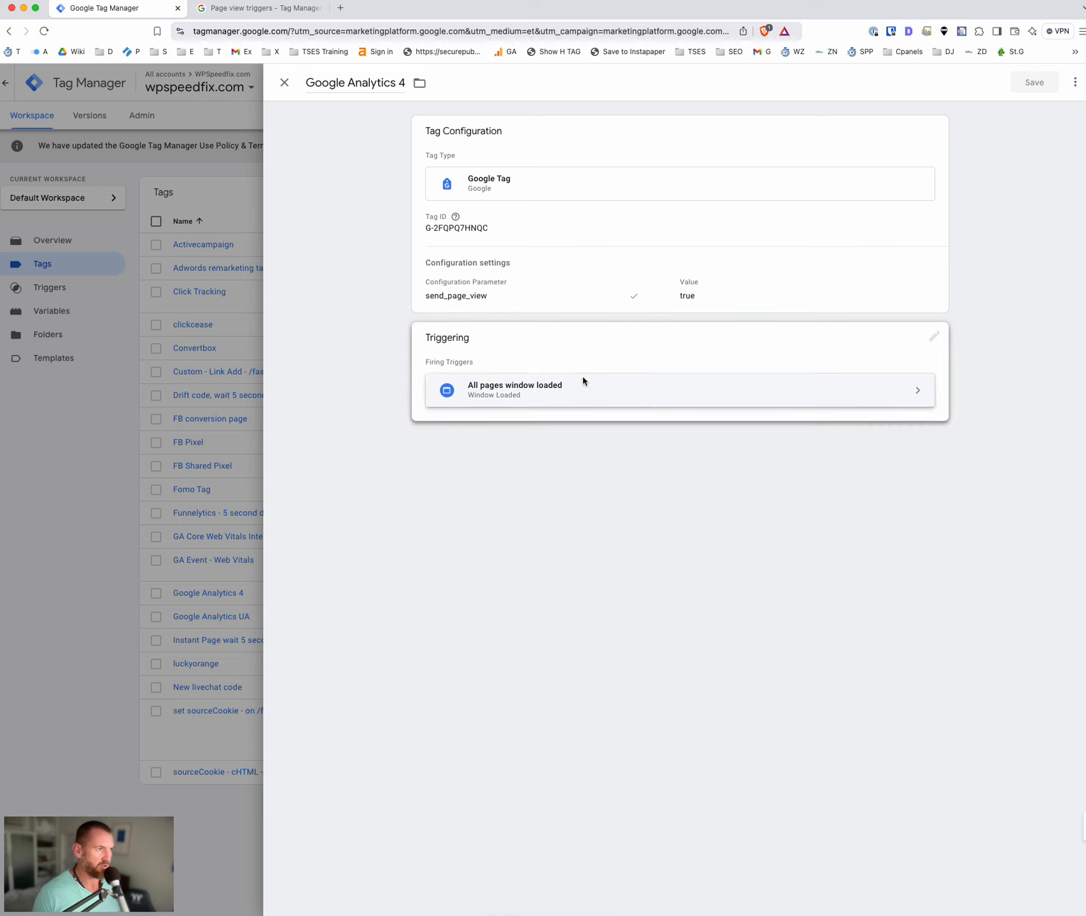
{"action": "left_click", "coordinate": [935, 339]}
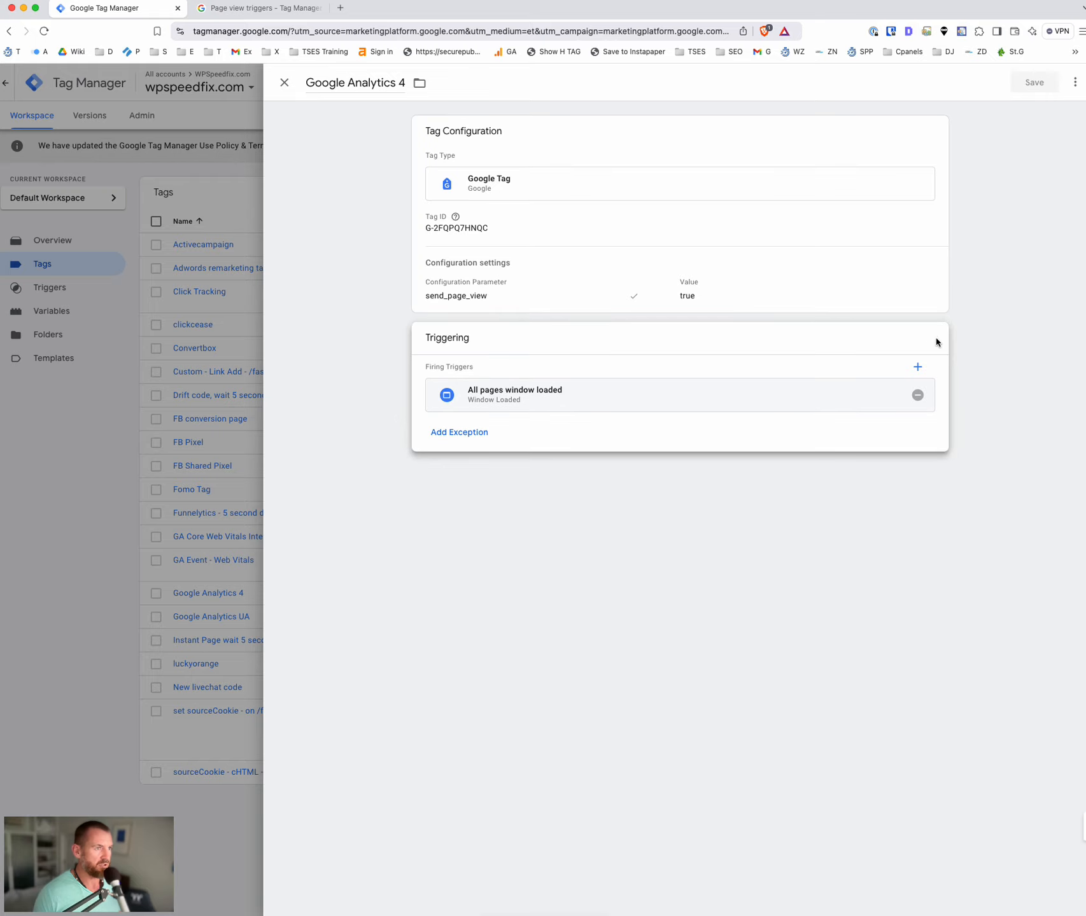
{"action": "left_click", "coordinate": [914, 367]}
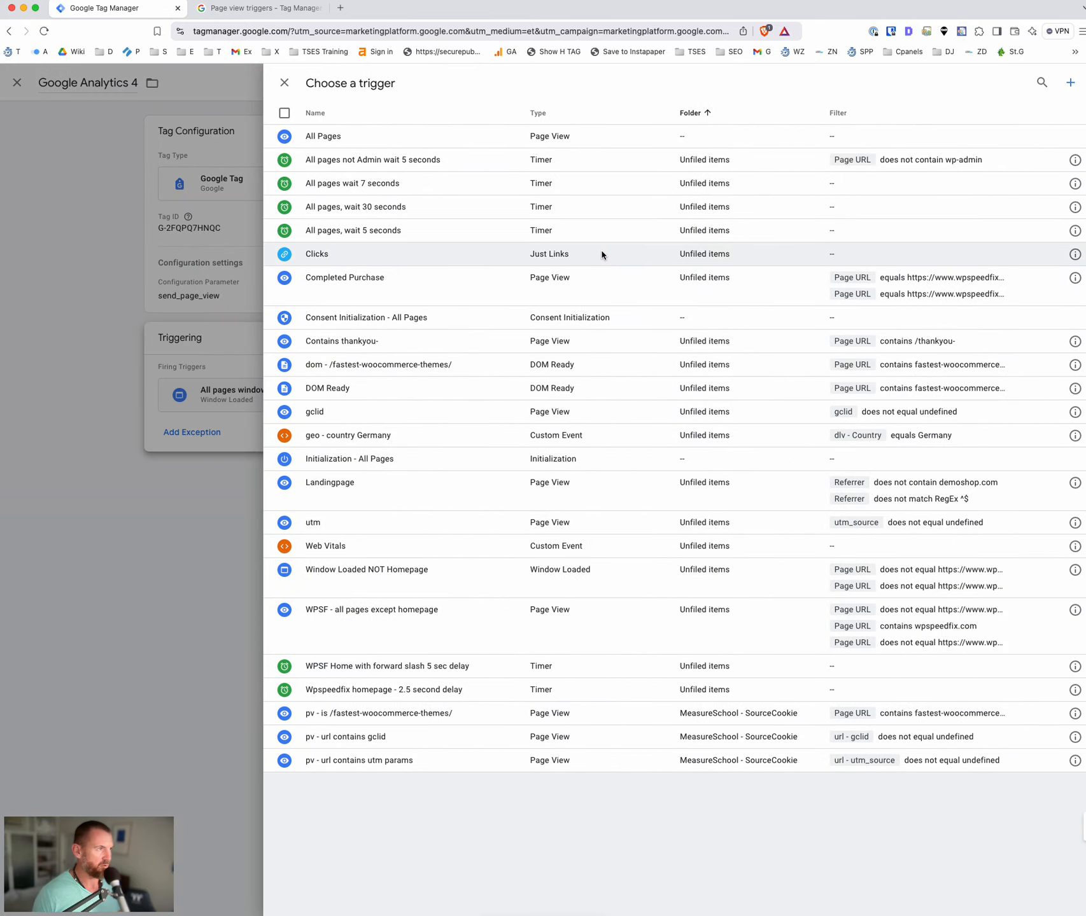
{"action": "left_click", "coordinate": [134, 311]}
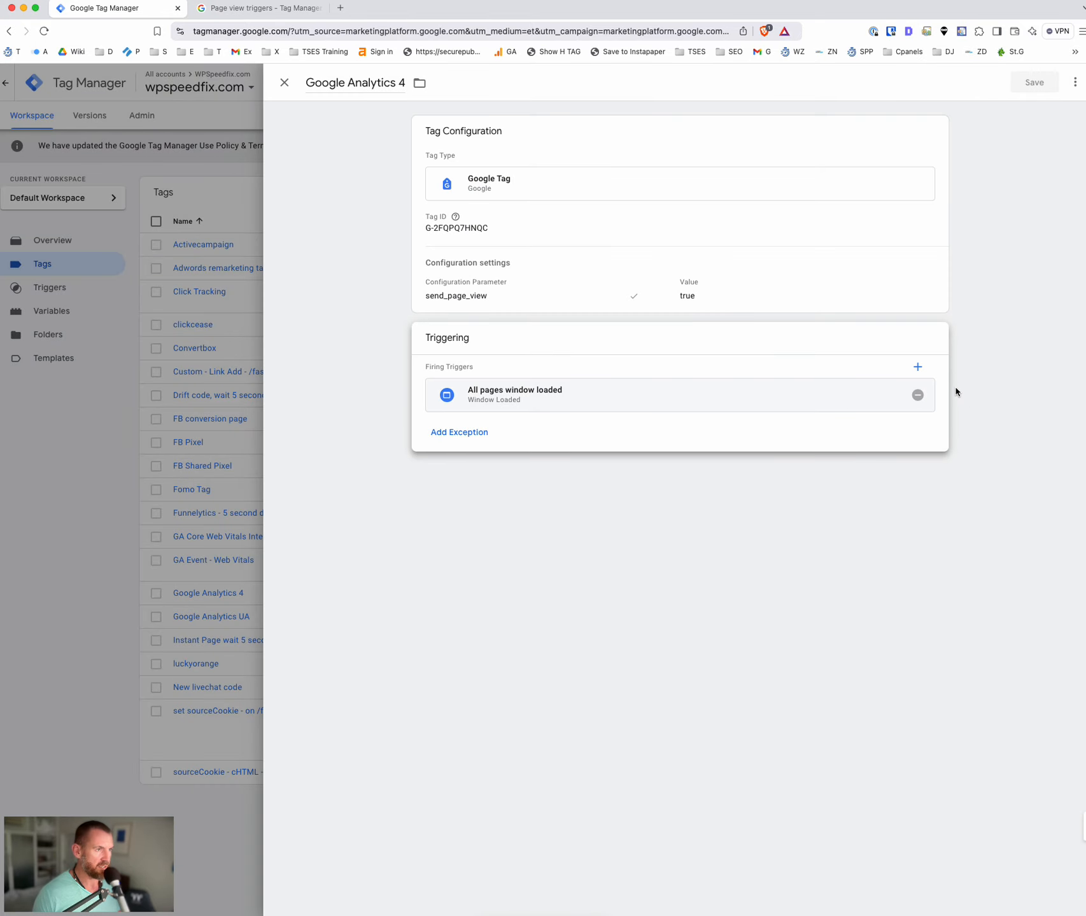
{"action": "left_click", "coordinate": [910, 367]}
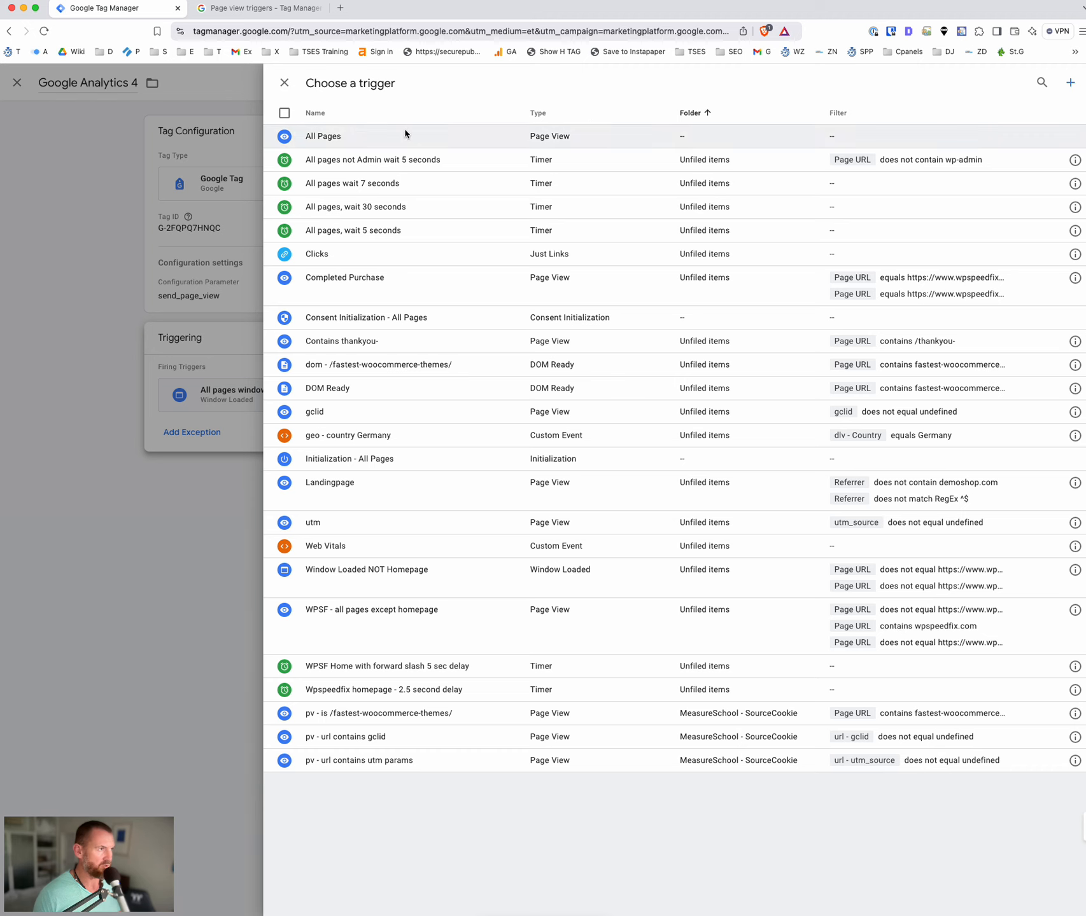
{"action": "left_click", "coordinate": [354, 136]}
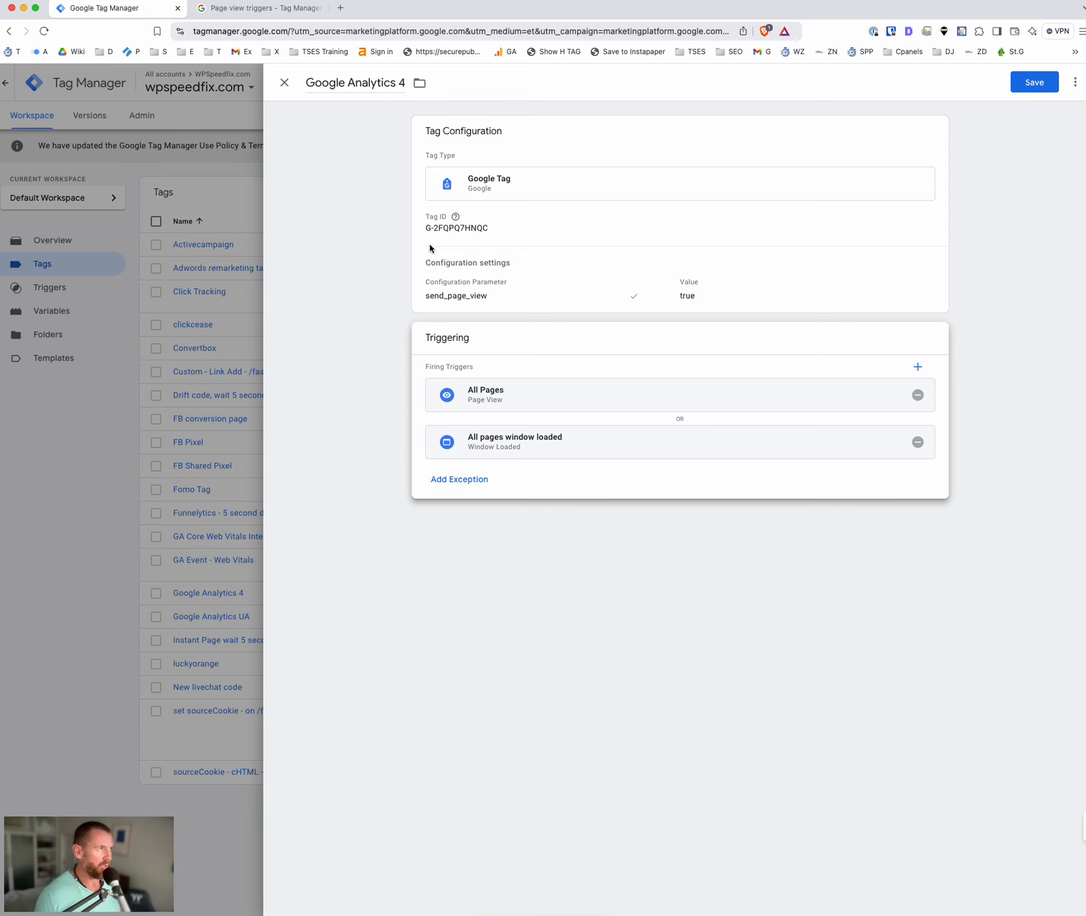
- Read the Page view triggers help article, highlighting its title and the Page View and Window Loaded definitions
{"action": "left_click", "coordinate": [251, 11]}
{"action": "scroll", "coordinate": [228, 220], "scroll_direction": "down", "scroll_amount": 3}
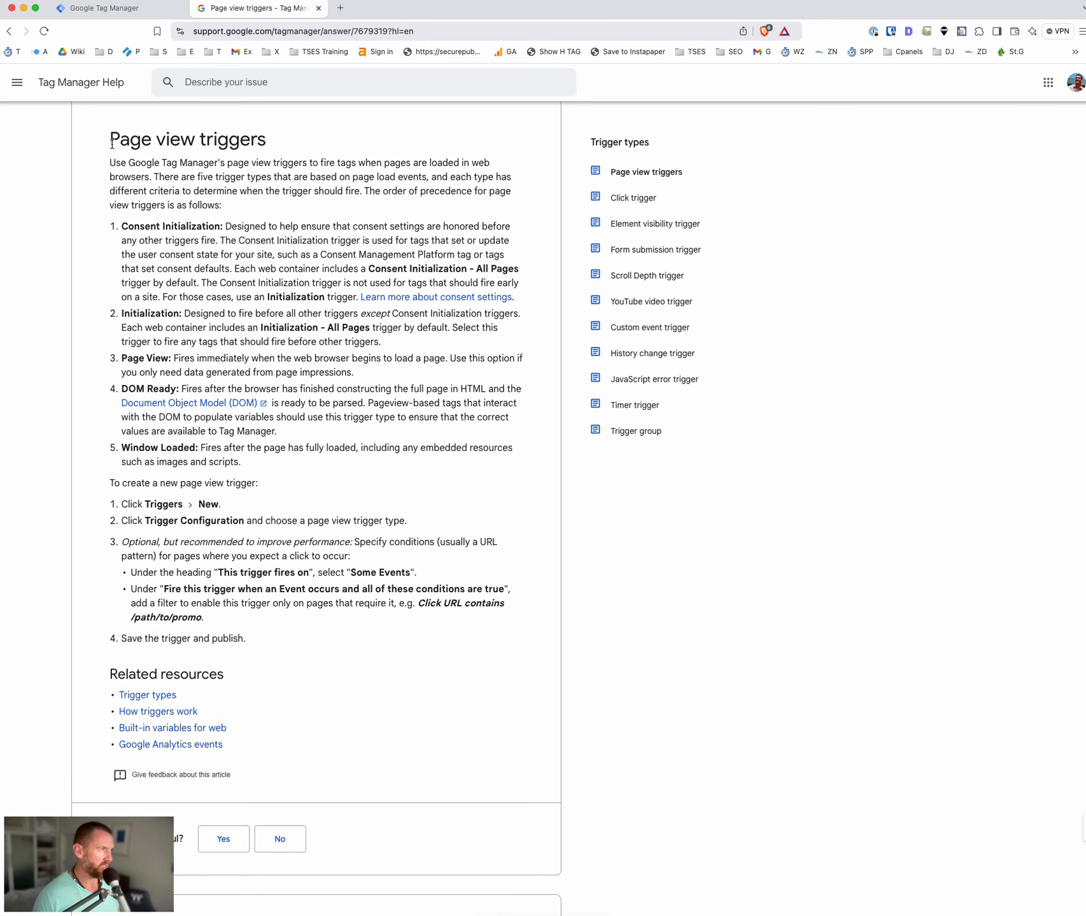
{"action": "left_click_drag", "start_coordinate": [111, 140], "coordinate": [272, 145]}
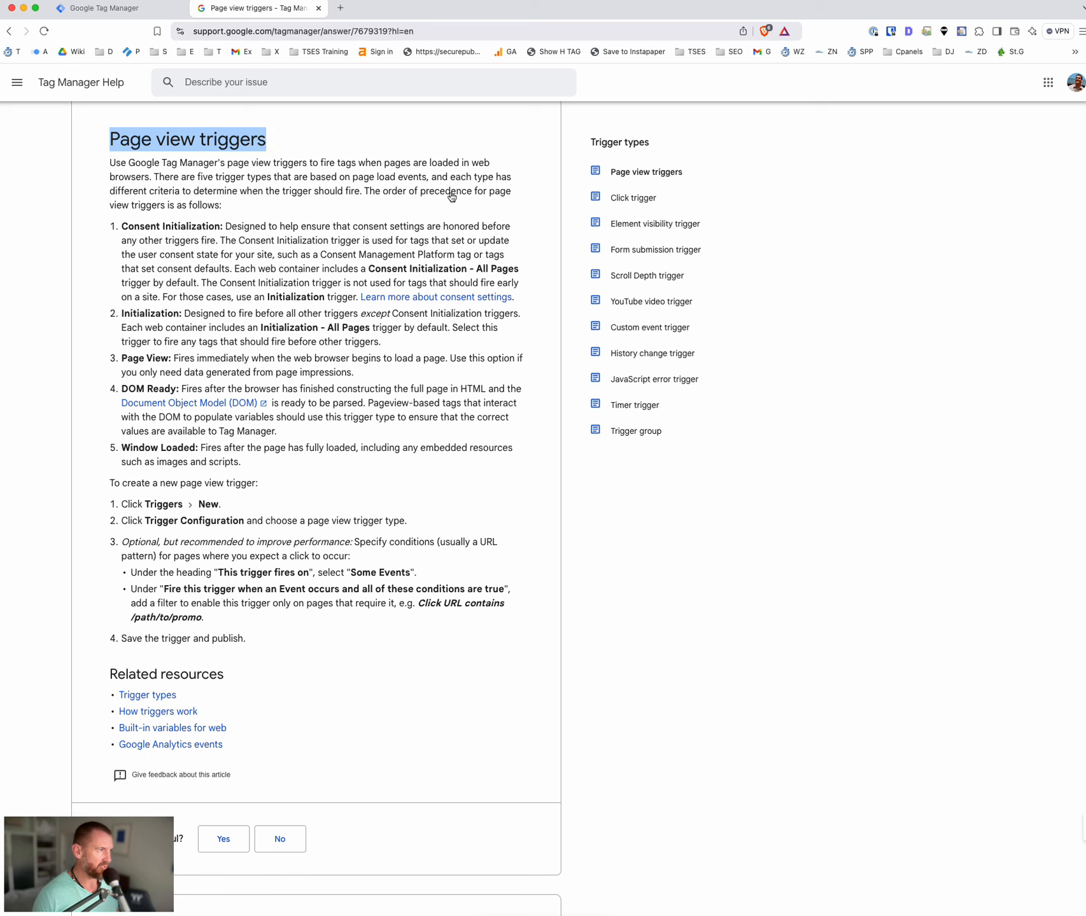
{"action": "left_click_drag", "start_coordinate": [369, 373], "coordinate": [121, 357]}
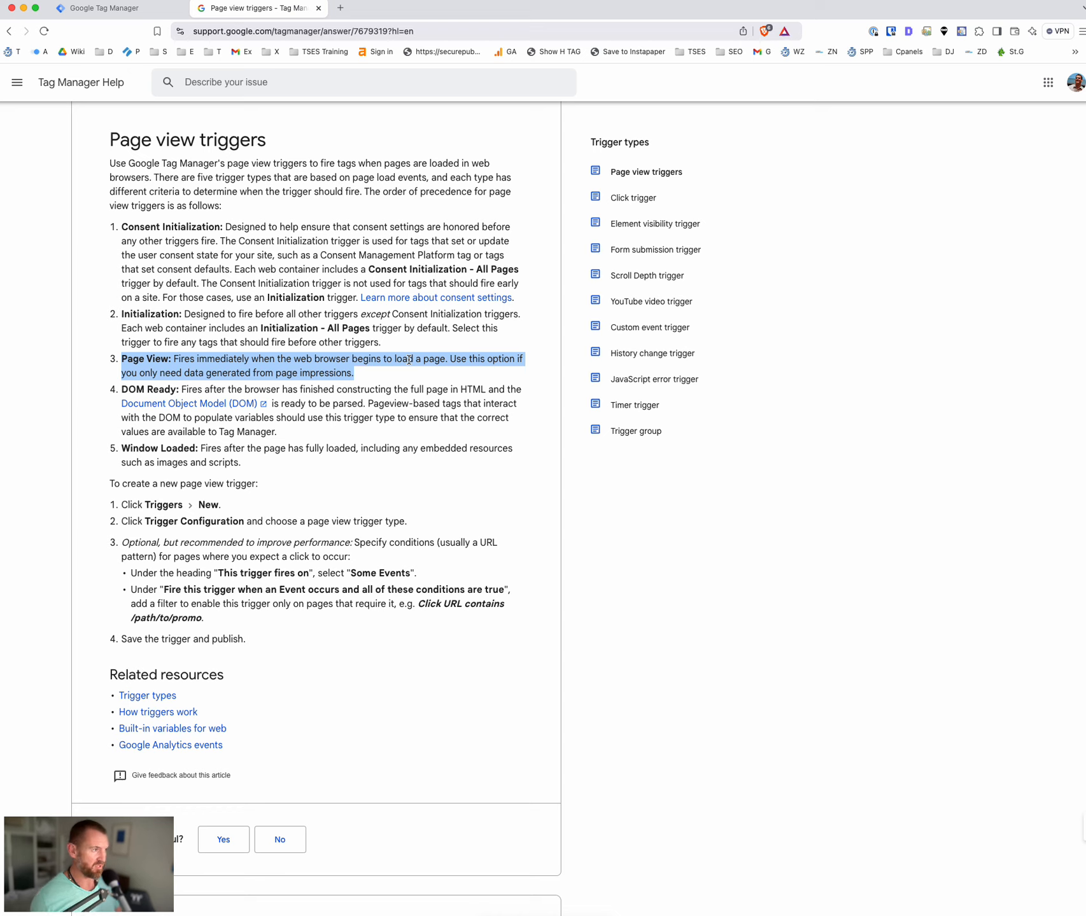
{"action": "left_click_drag", "start_coordinate": [252, 464], "coordinate": [99, 453]}
{"action": "left_click", "coordinate": [274, 447]}
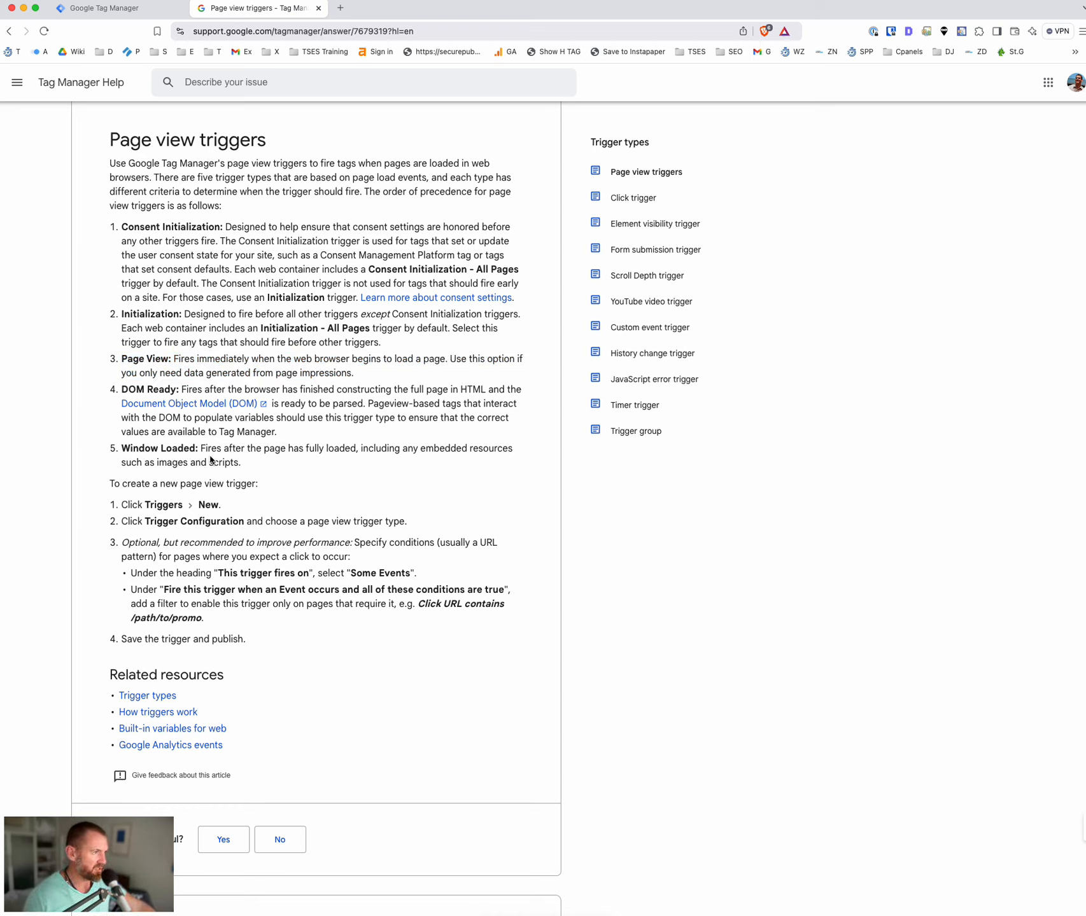
{"action": "left_click_drag", "start_coordinate": [240, 463], "coordinate": [102, 444]}
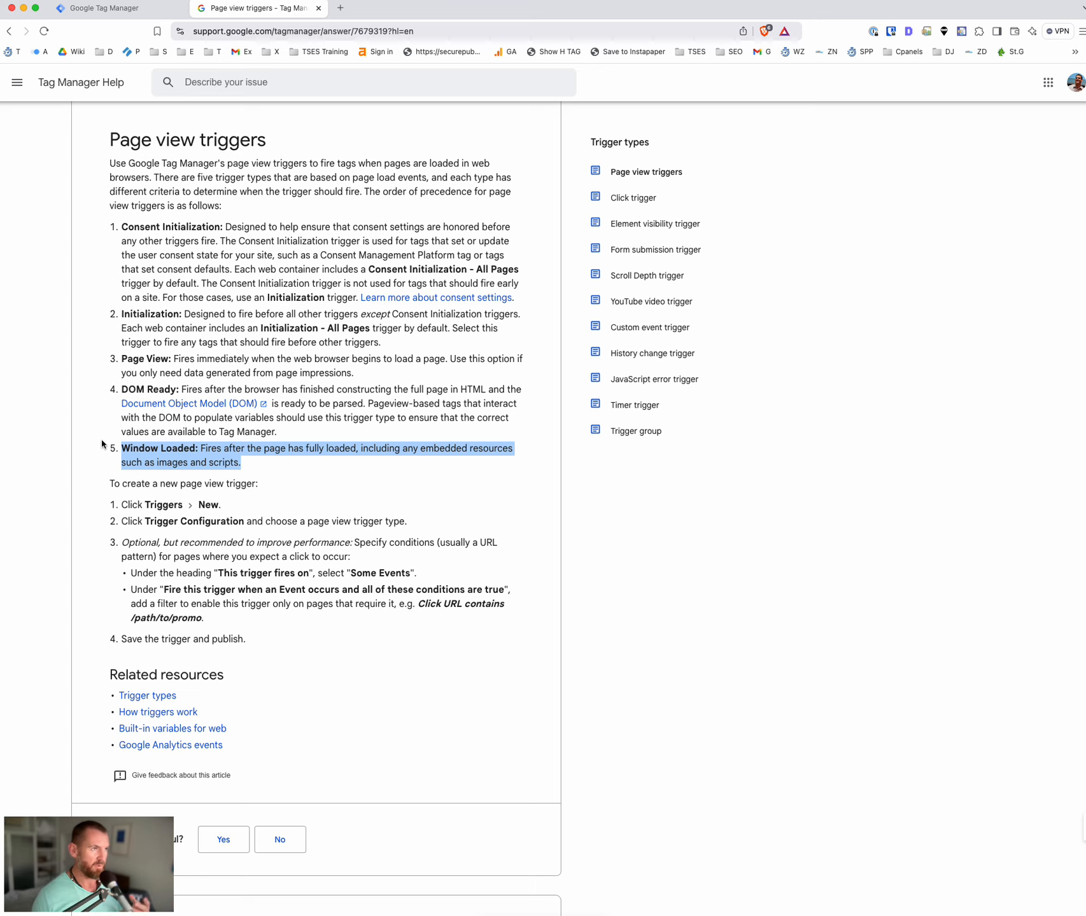
- Back in Tag Manager, remove the All Pages trigger from the Google Analytics 4 tag and close the tag without saving
{"action": "left_click", "coordinate": [95, 13]}
{"action": "left_click", "coordinate": [917, 395]}
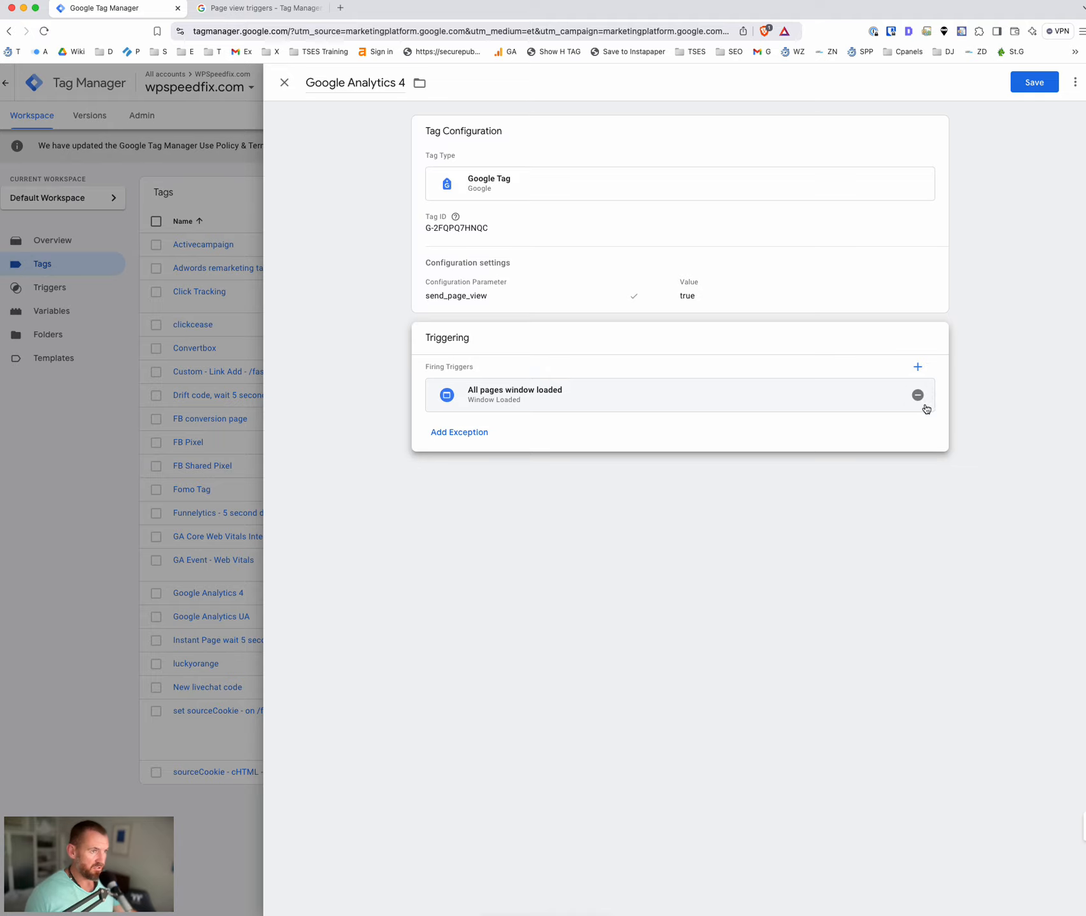
{"action": "left_click", "coordinate": [284, 83]}
{"action": "left_click", "coordinate": [607, 223]}
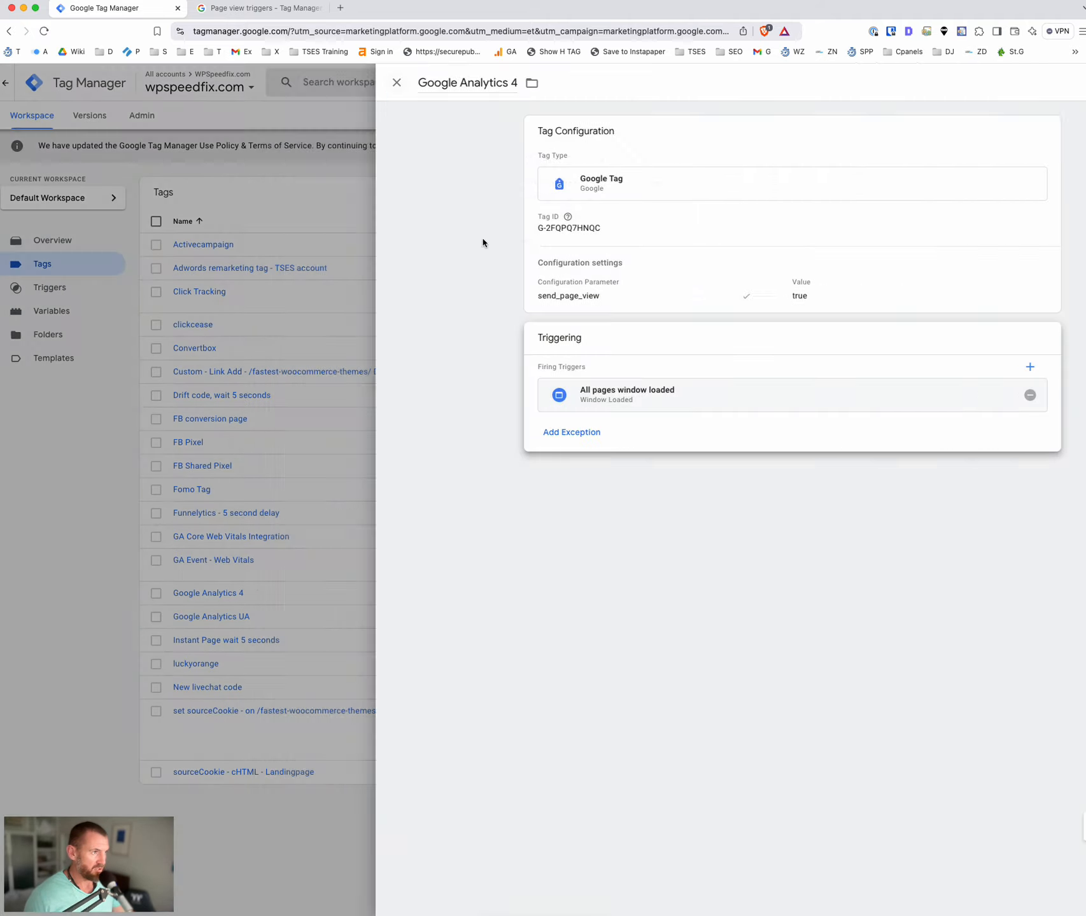
- Inspect the "All pages window loaded" trigger's configuration and its Window Loaded trigger type, leaving it unsaved
{"action": "left_click", "coordinate": [46, 291]}
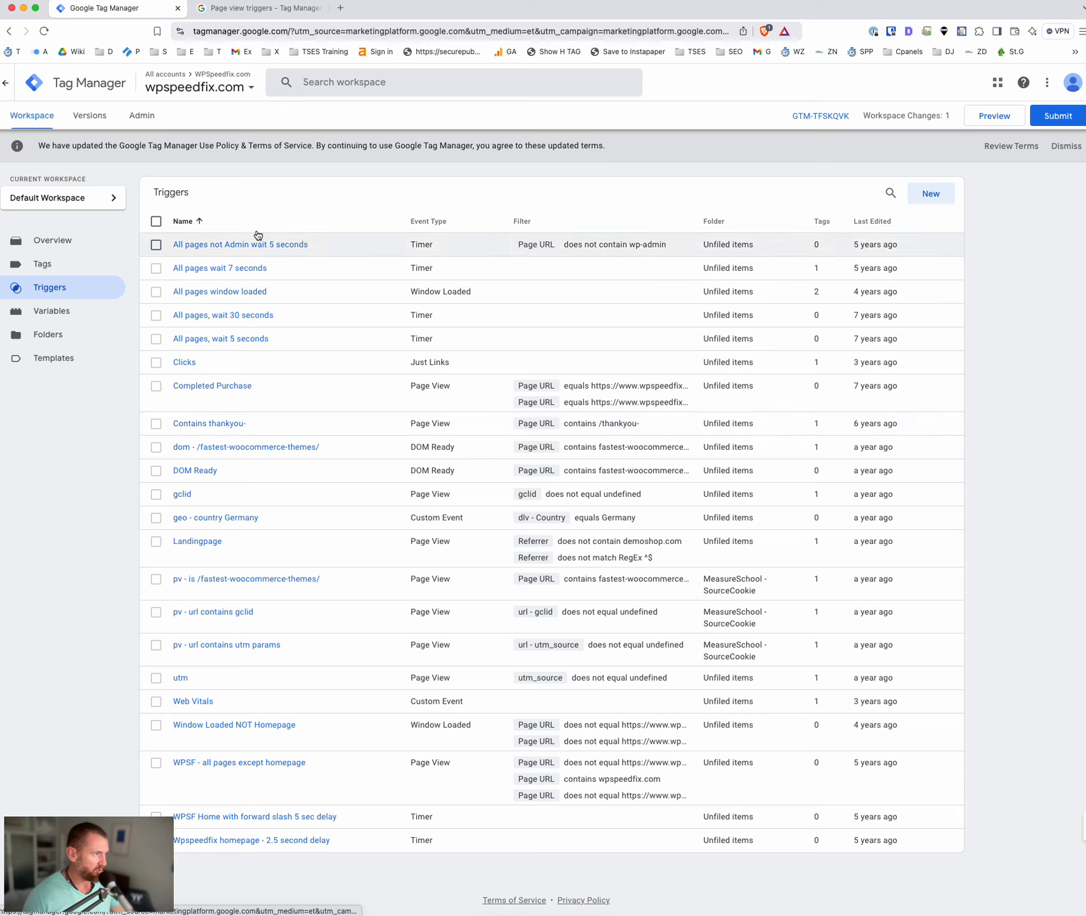
{"action": "left_click", "coordinate": [224, 291]}
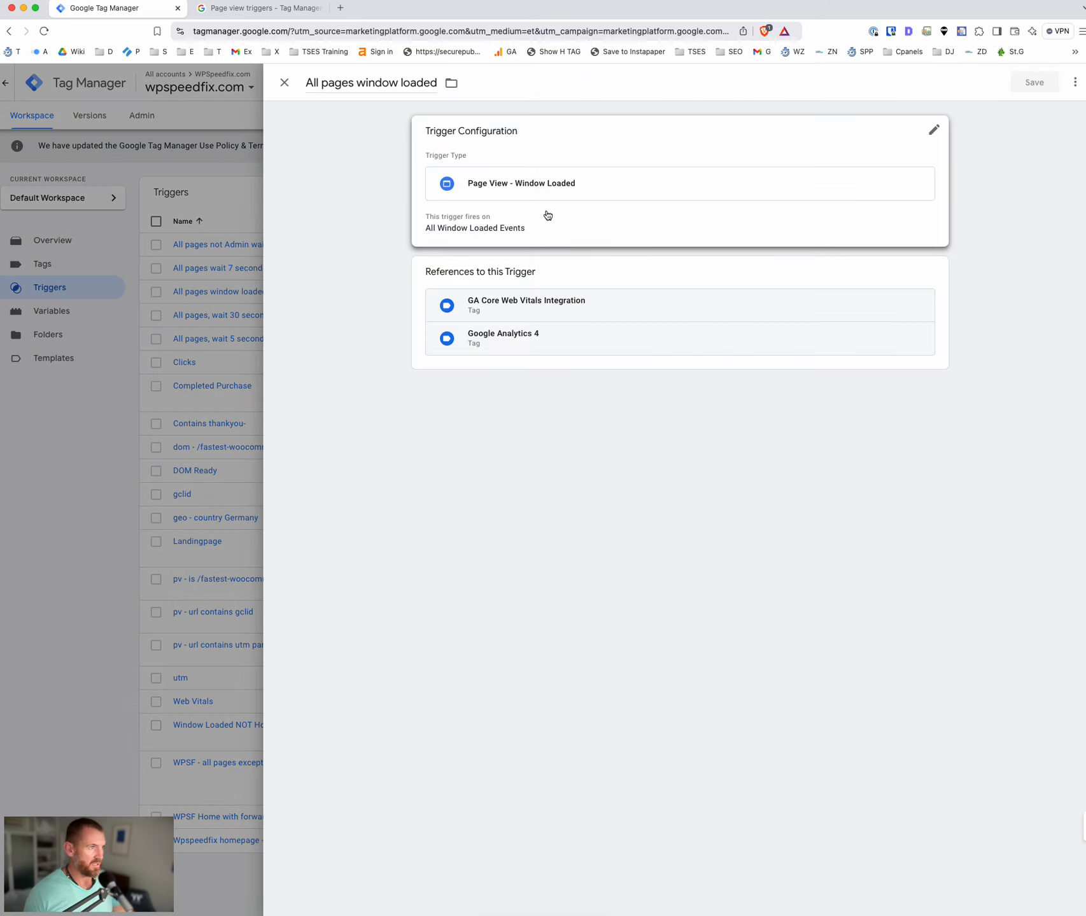
{"action": "left_click", "coordinate": [939, 132]}
{"action": "left_click", "coordinate": [920, 193]}
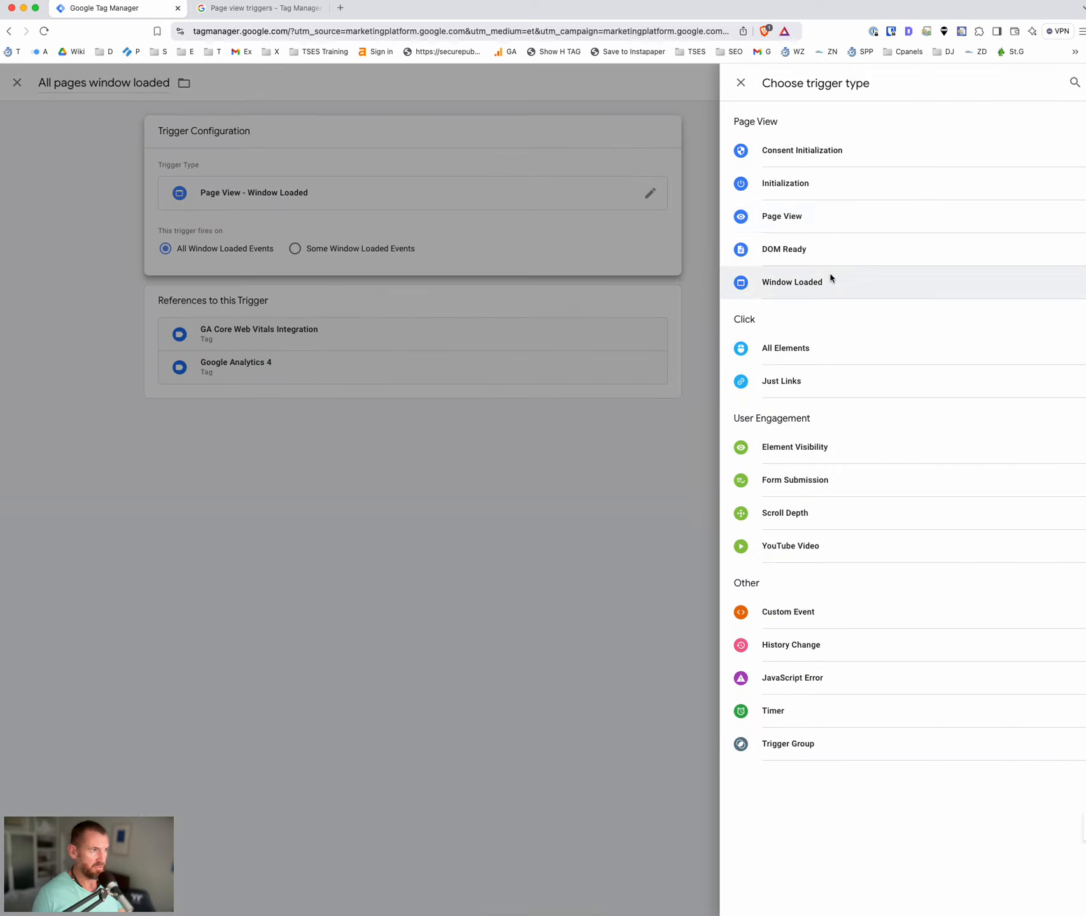
{"action": "left_click", "coordinate": [813, 278]}
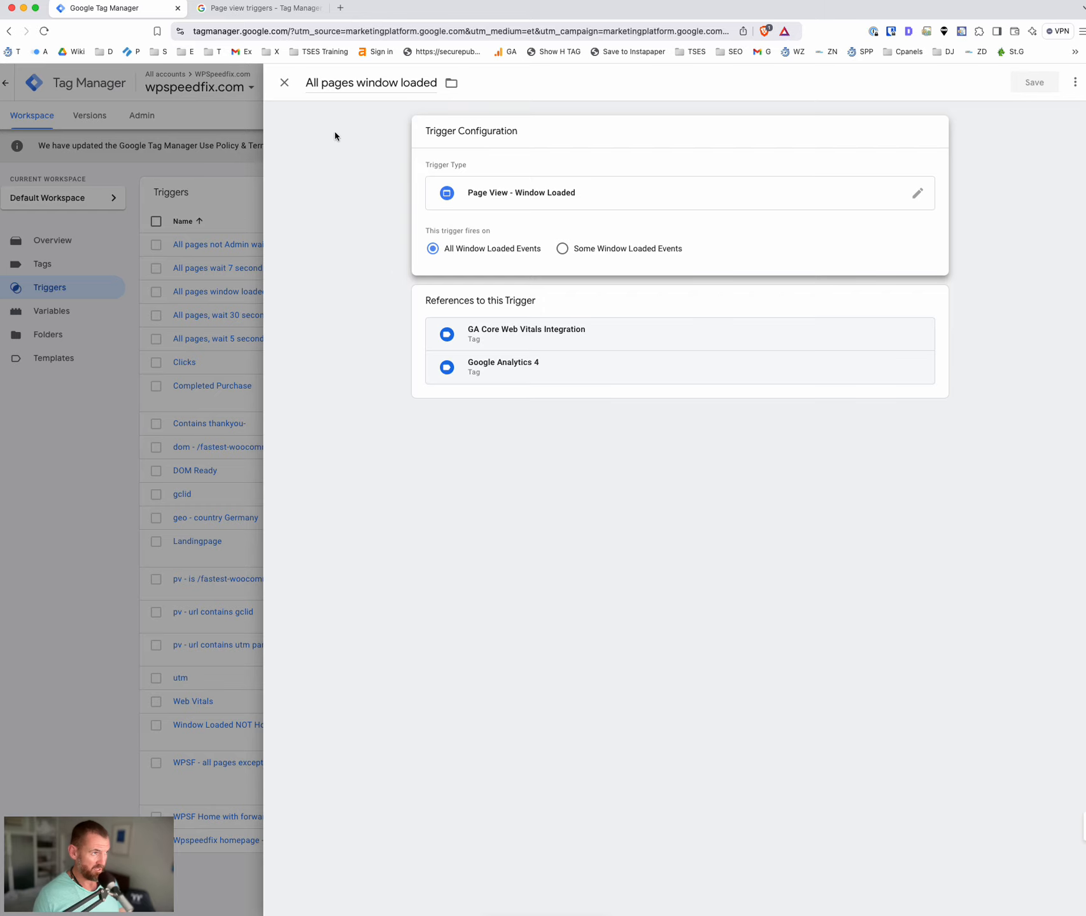
{"action": "left_click", "coordinate": [282, 85]}
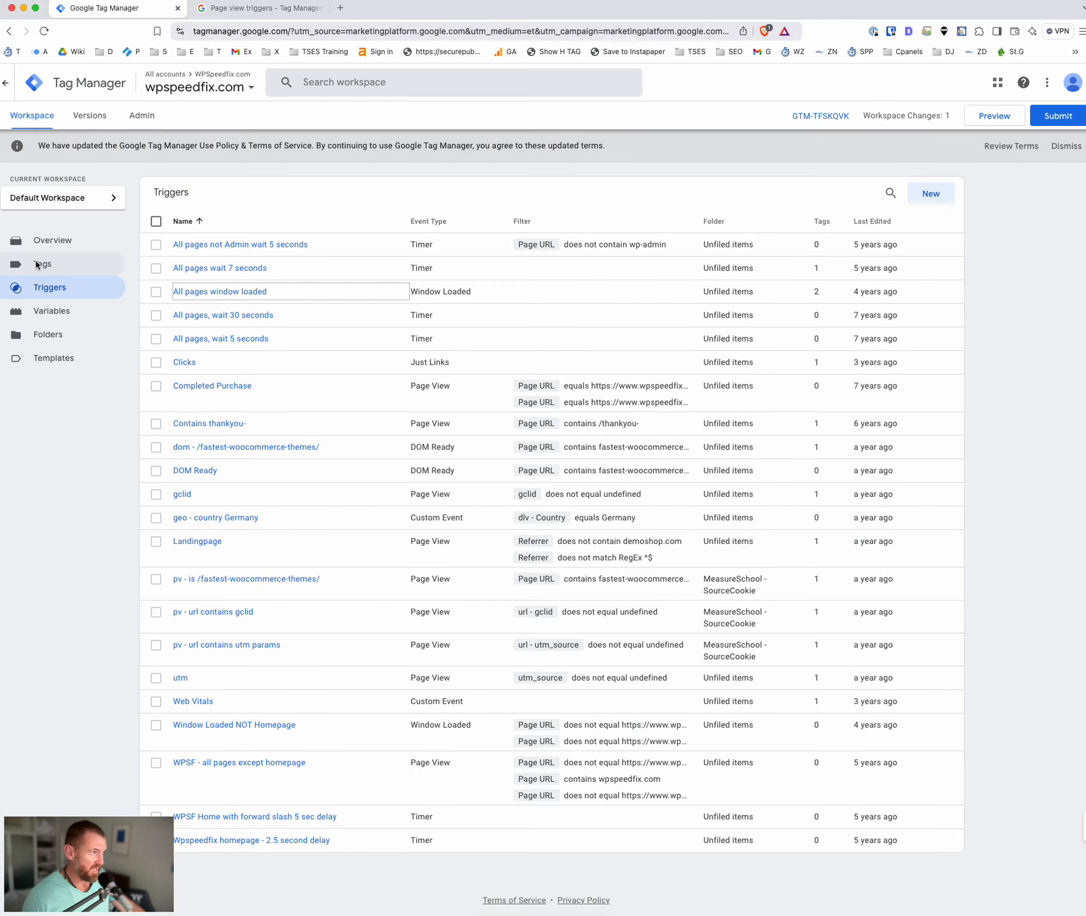
- Check the tags list, then examine the "All pages wait 7 seconds" trigger's Timer type, interval and limit without saving
{"action": "left_click", "coordinate": [37, 265]}
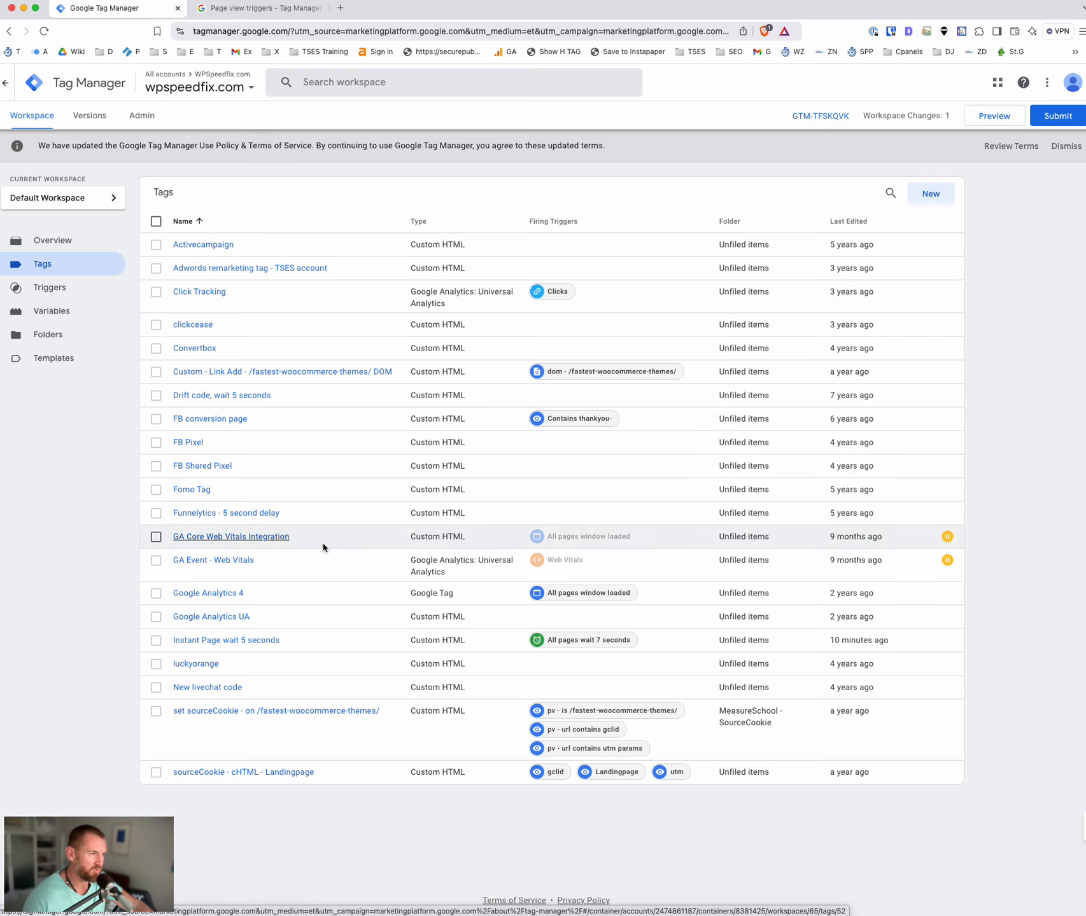
{"action": "left_click", "coordinate": [44, 287]}
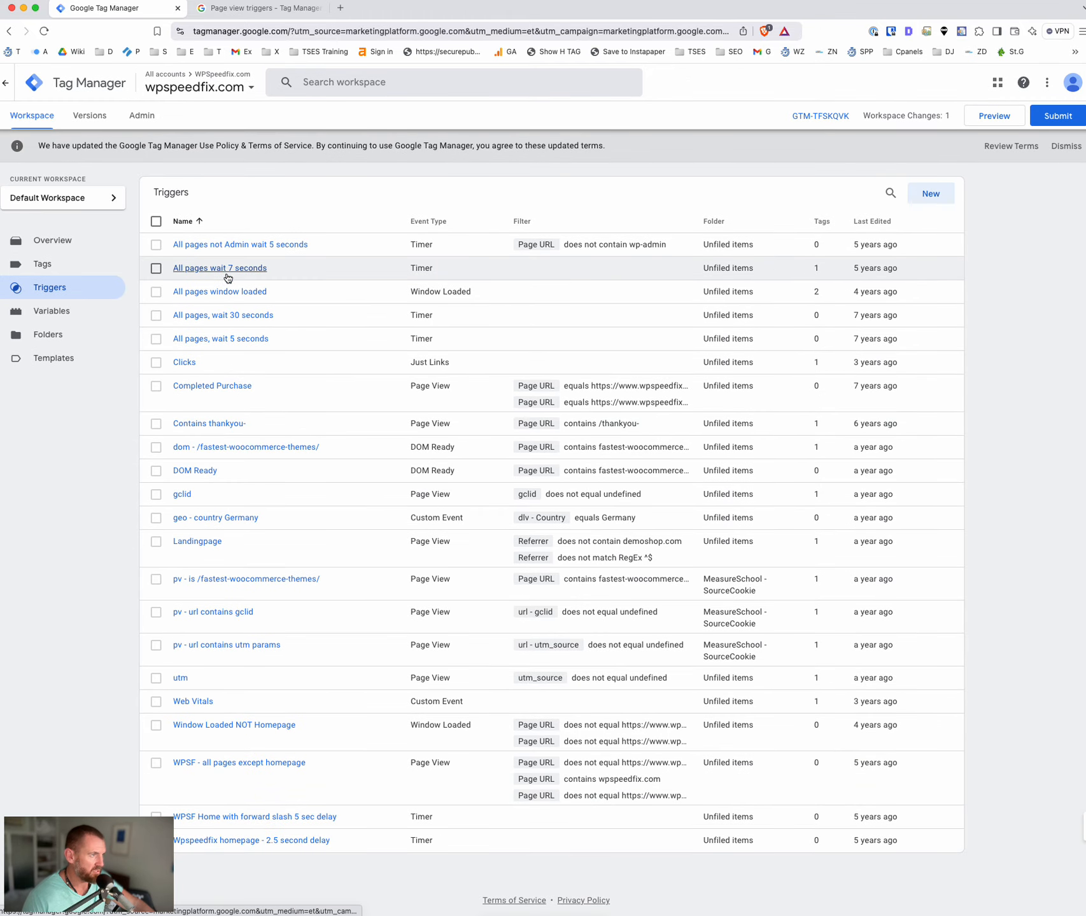
{"action": "left_click", "coordinate": [232, 274]}
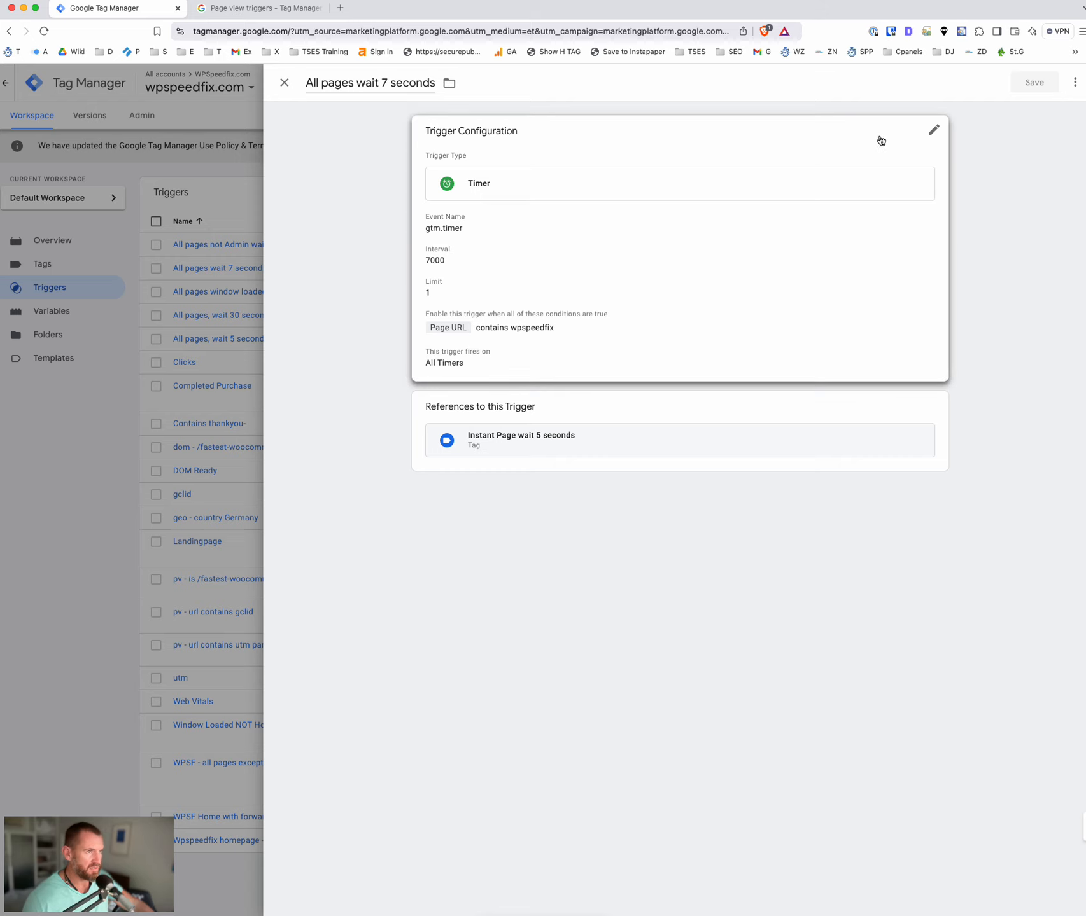
{"action": "left_click", "coordinate": [933, 138]}
{"action": "left_click", "coordinate": [917, 193]}
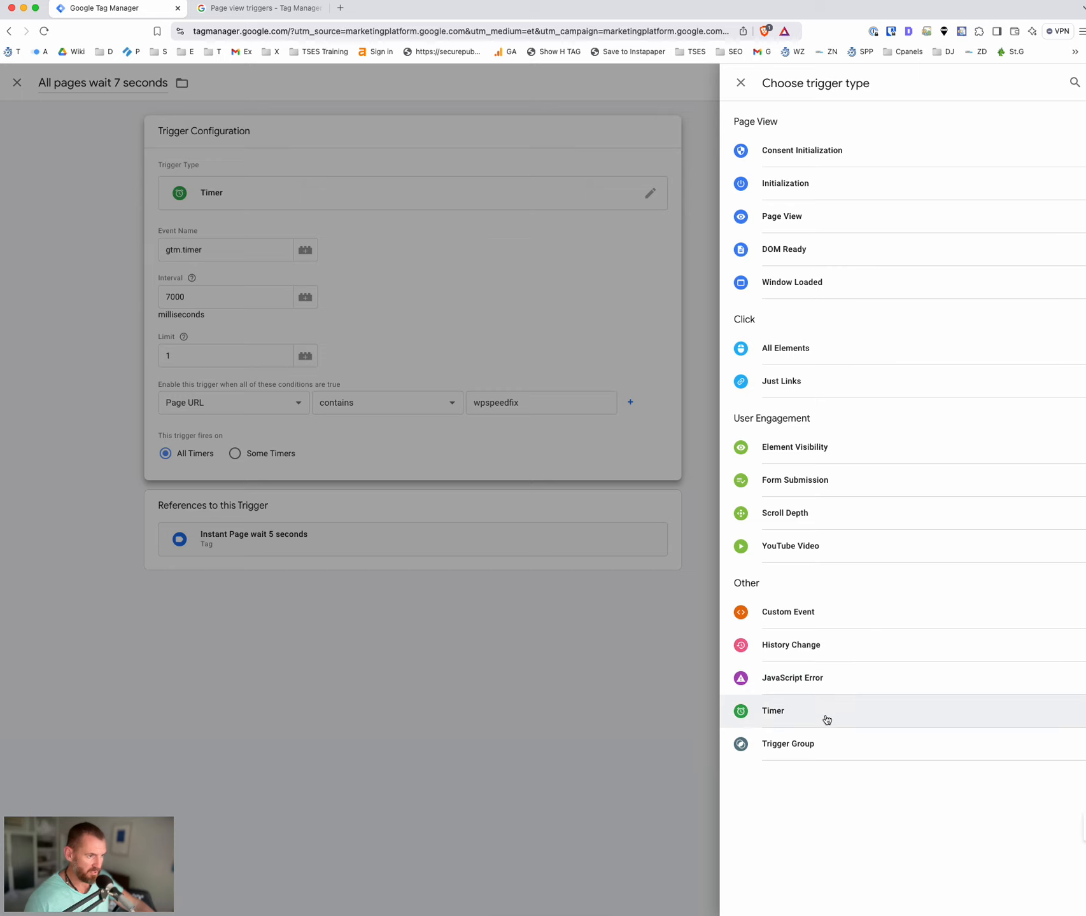
{"action": "left_click", "coordinate": [773, 711]}
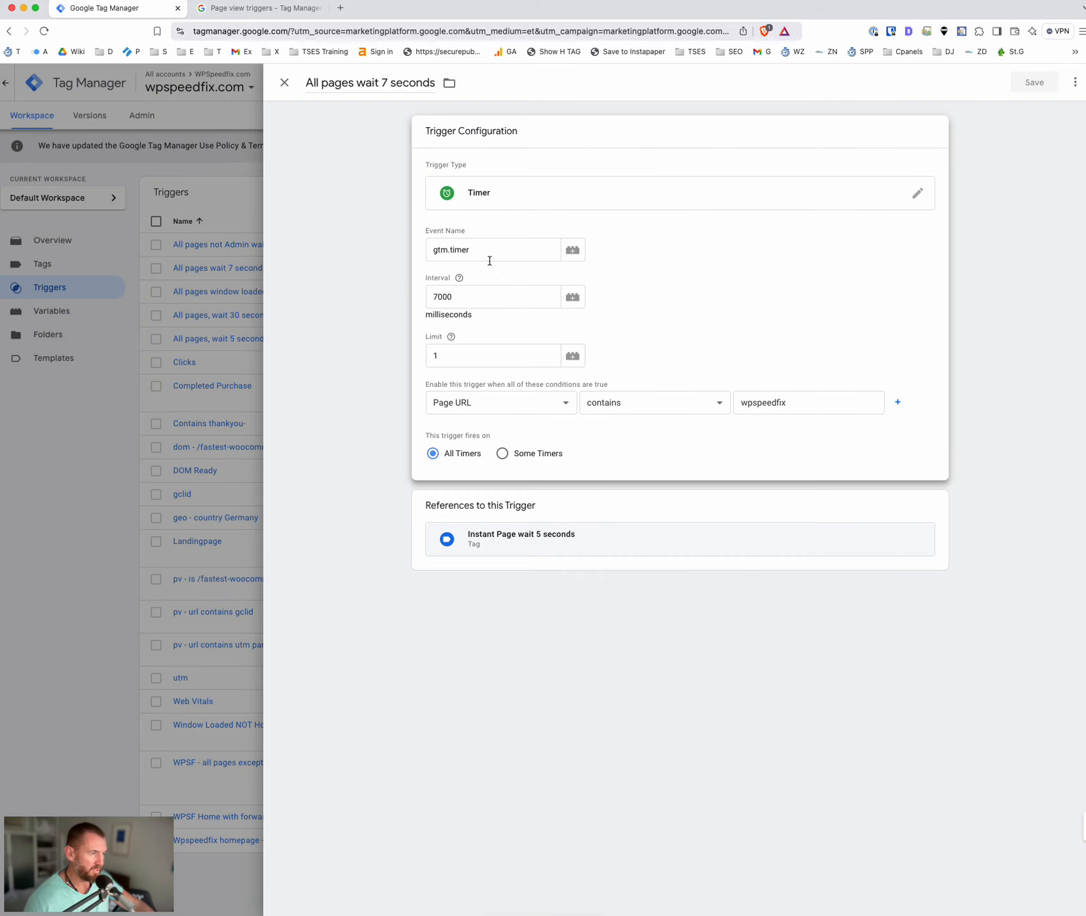
{"action": "left_click", "coordinate": [495, 298]}
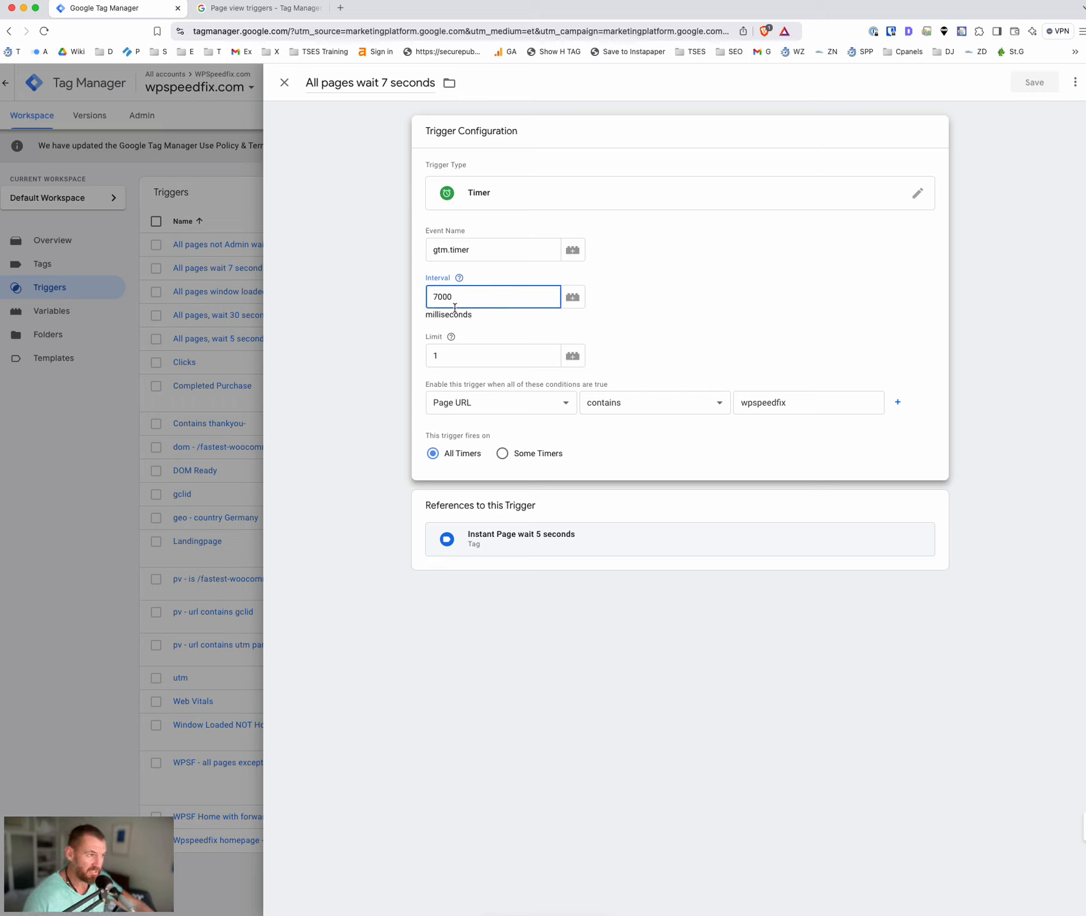
{"action": "left_click", "coordinate": [477, 352]}
{"action": "left_click", "coordinate": [455, 342]}
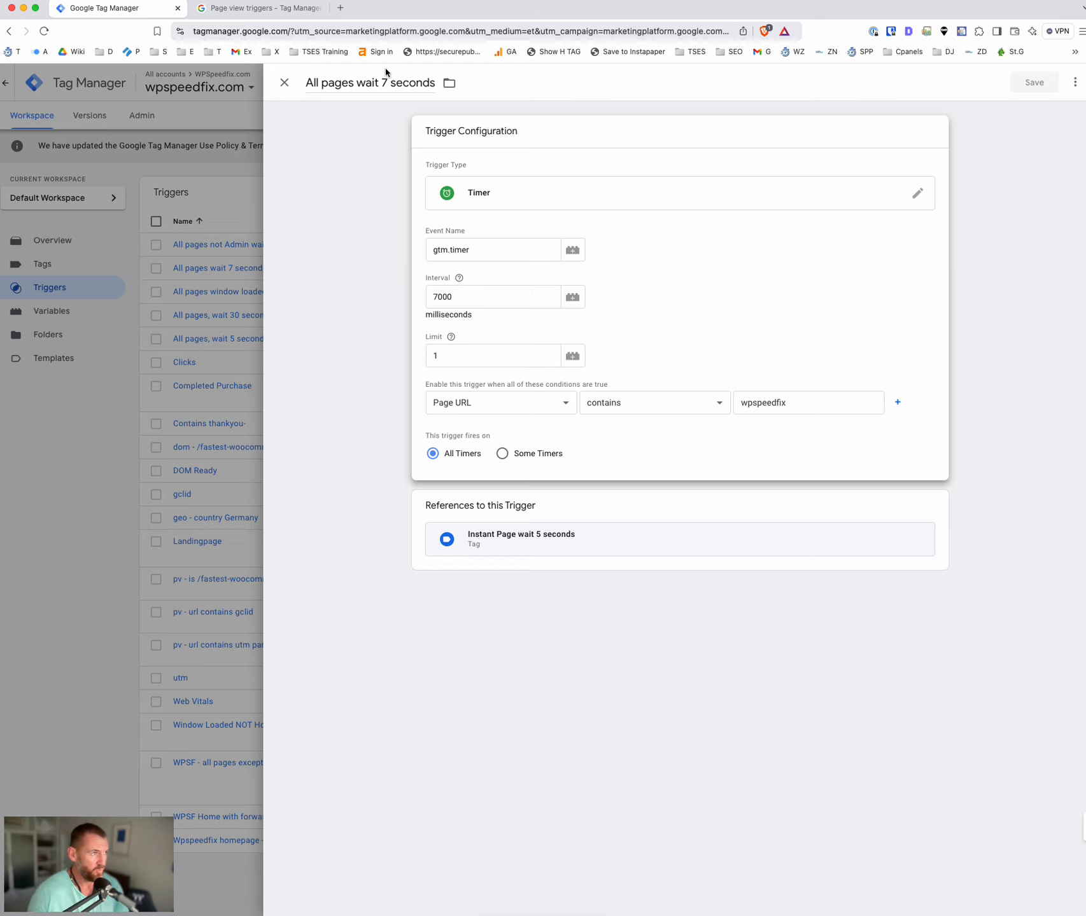
{"action": "left_click", "coordinate": [284, 83]}
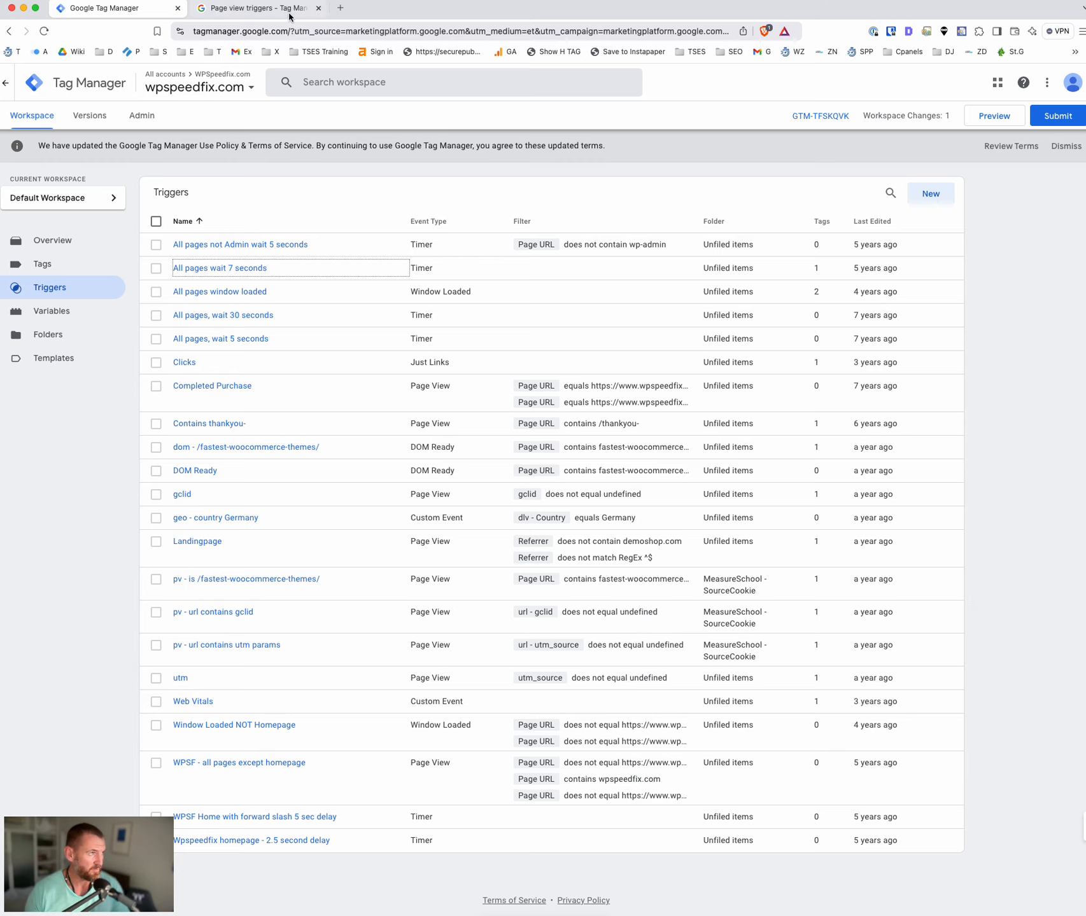
- Open wpspeedfix.com in a new browser tab
{"action": "left_click", "coordinate": [339, 9]}
{"action": "type", "text": "wp"}
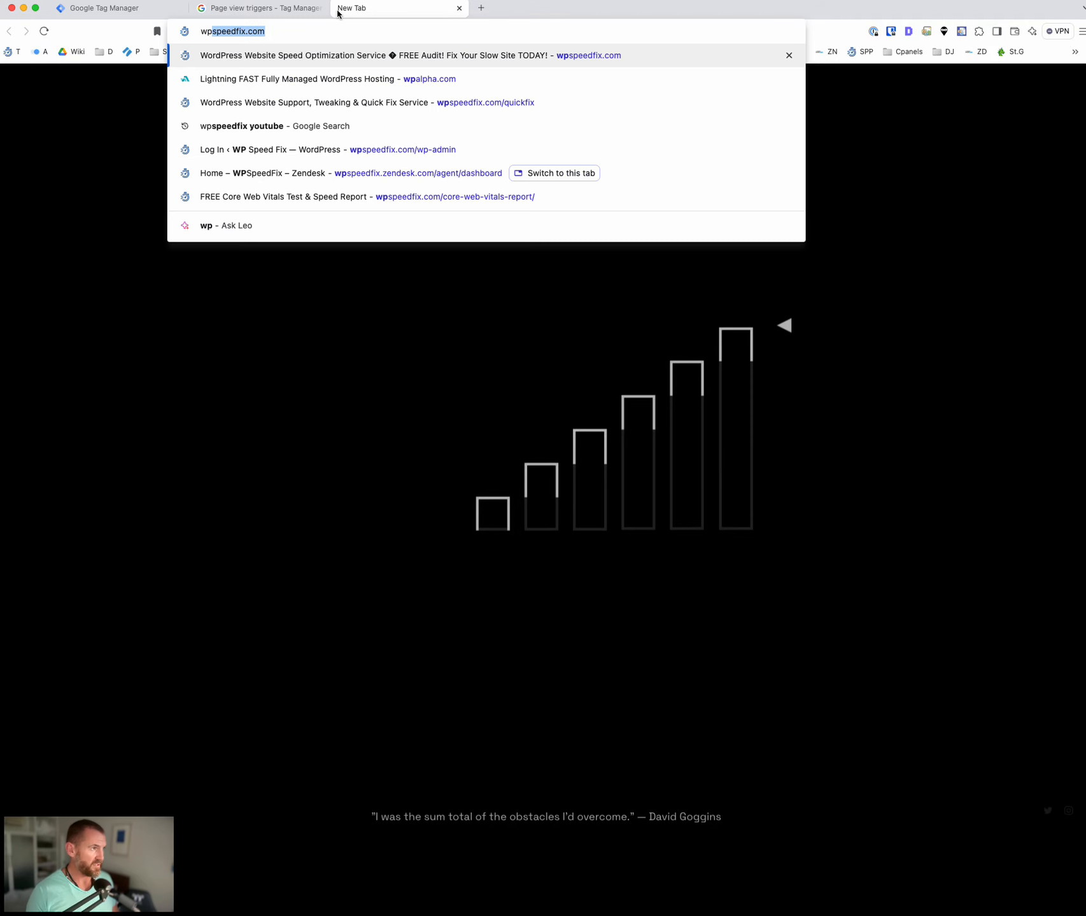
{"action": "key", "text": "Return"}
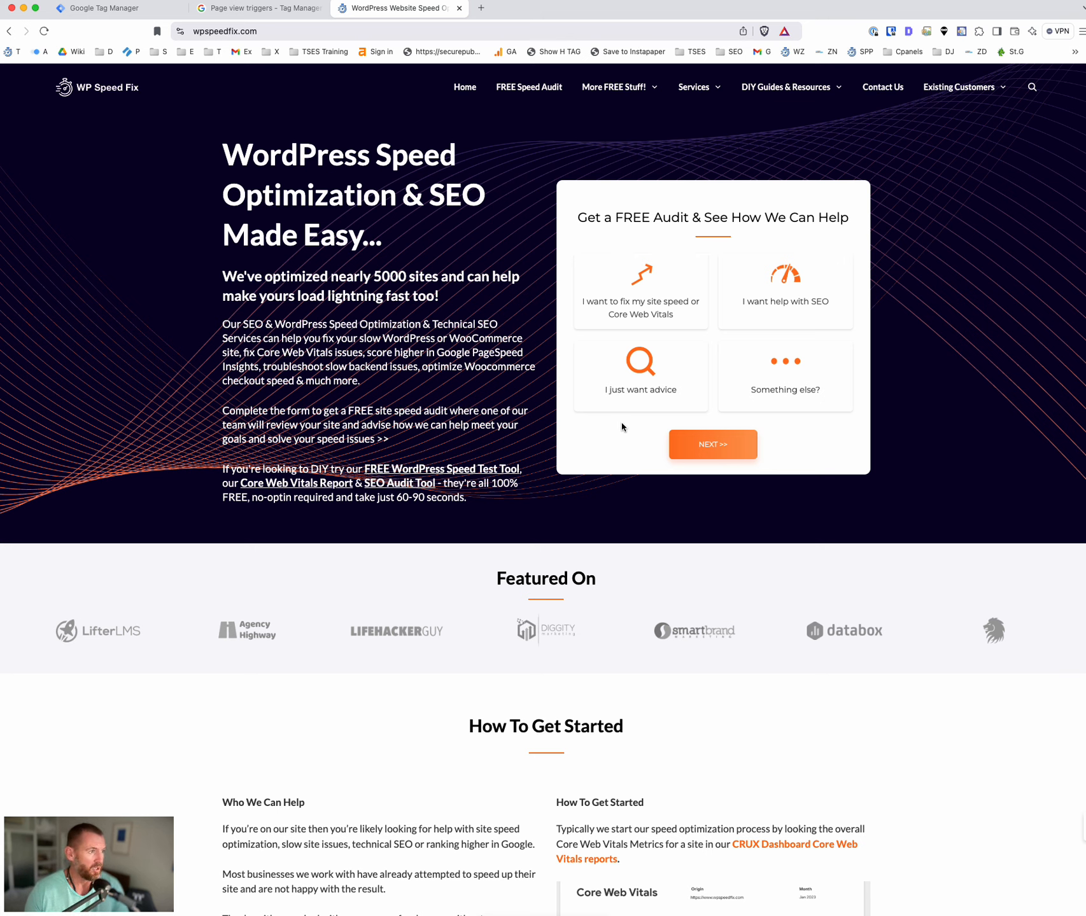
- Open the homepage's FREE WordPress Speed Test Tool, Core Web Vitals Report and SEO Audit Tool links in separate tabs
{"action": "left_click_drag", "start_coordinate": [523, 505], "coordinate": [475, 480]}
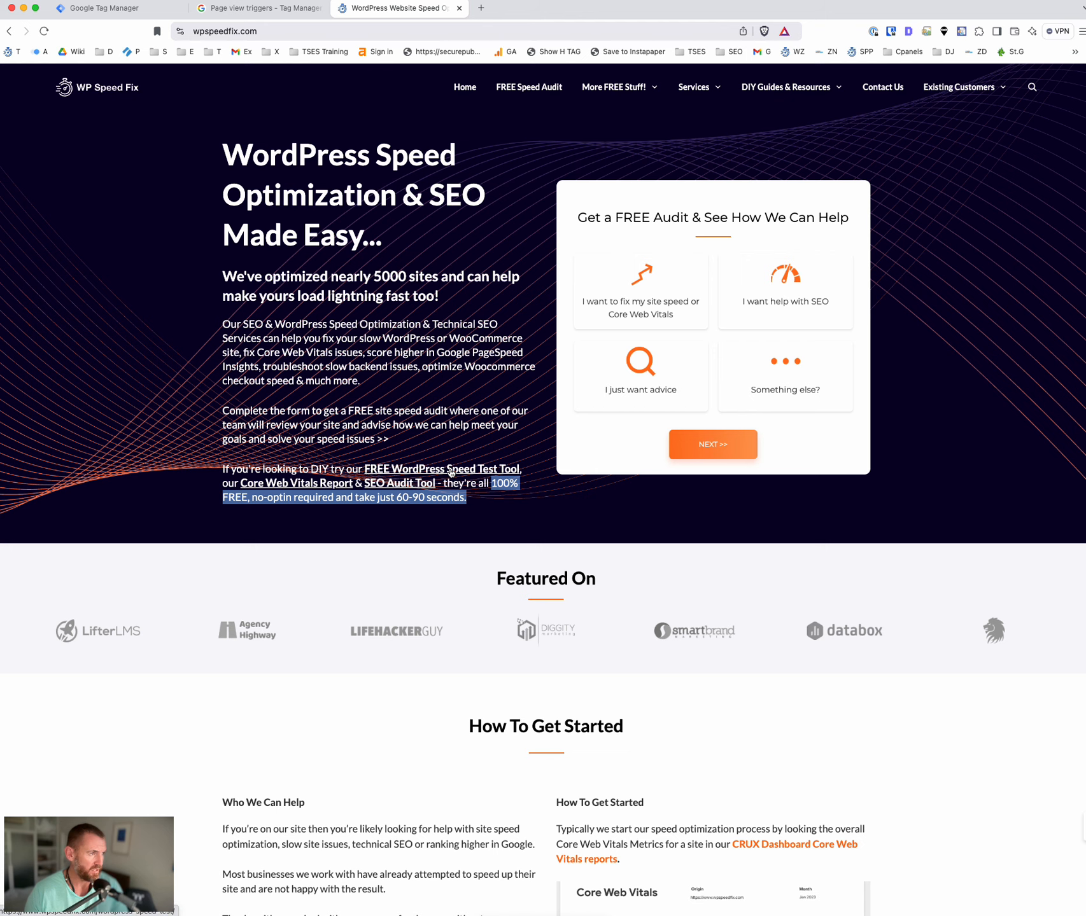
{"action": "left_click", "coordinate": [450, 472], "text": "super"}
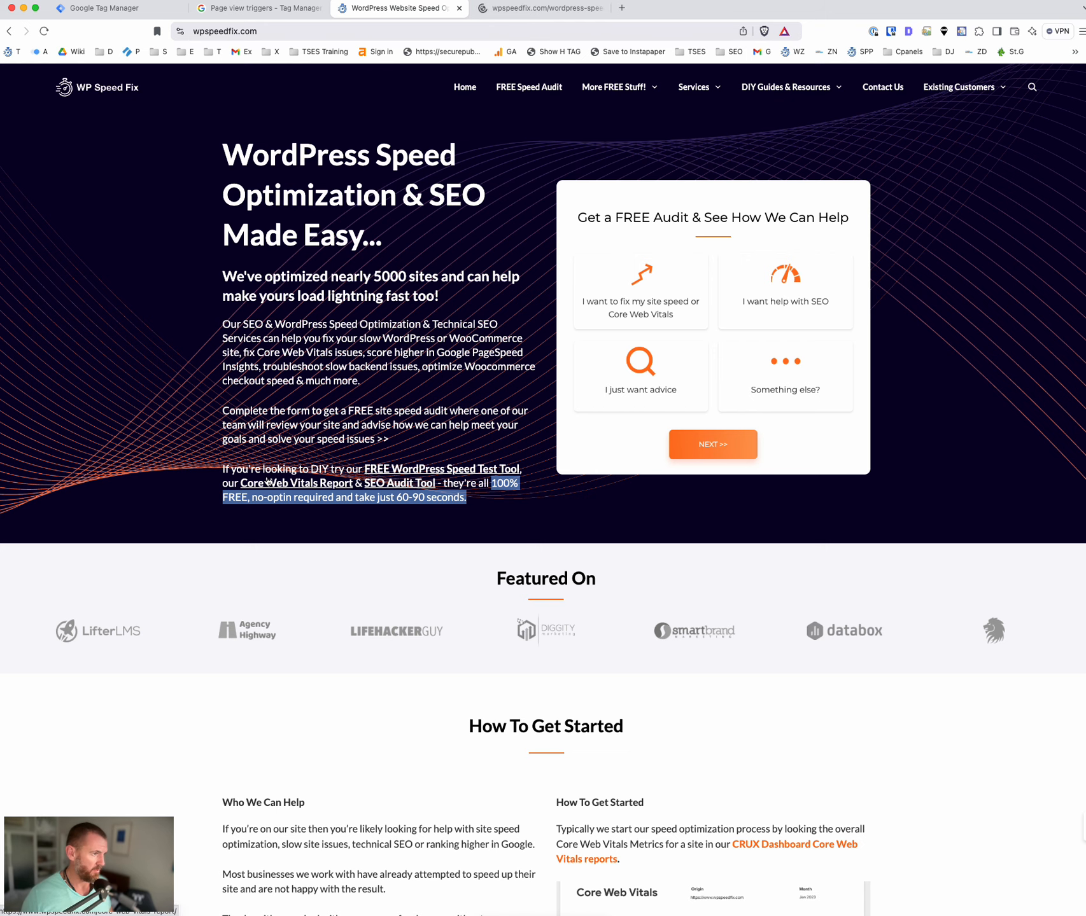
{"action": "left_click", "coordinate": [268, 485], "text": "super"}
{"action": "left_click", "coordinate": [402, 488], "text": "super"}
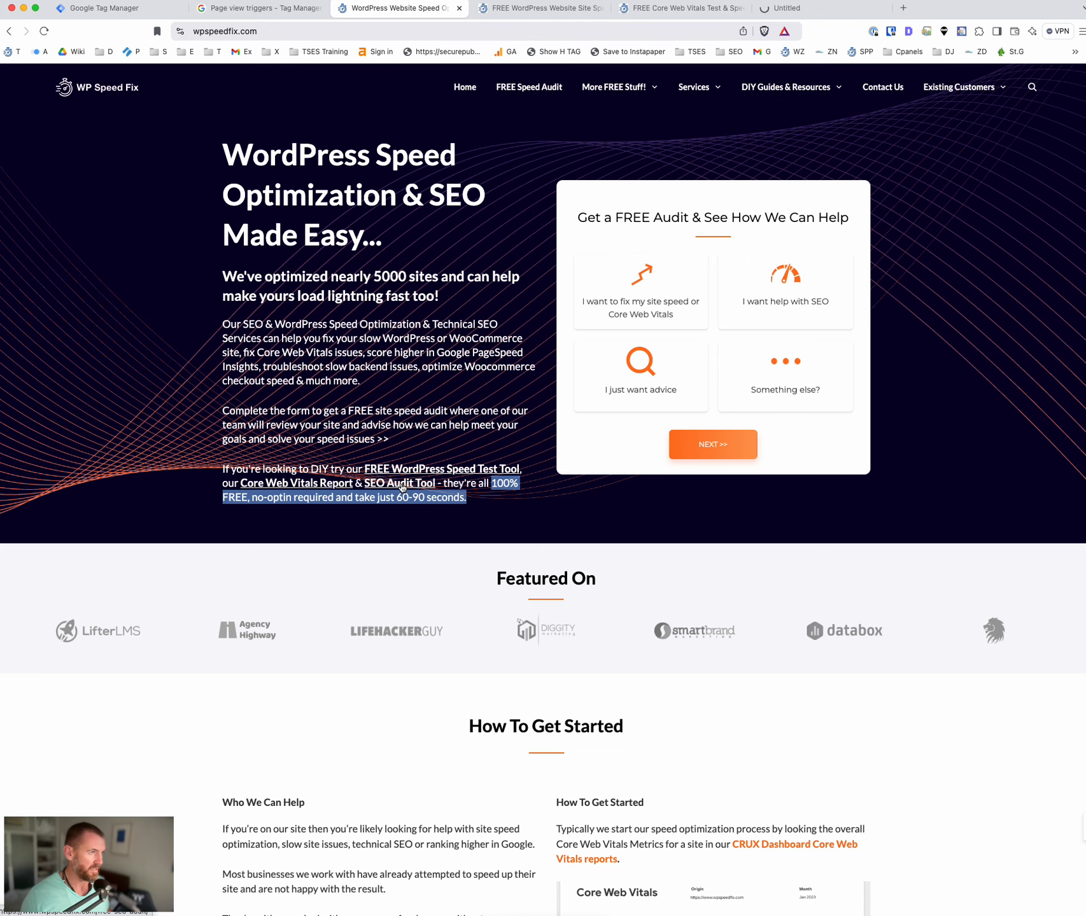
- Look over the WordPress speed test, Core Web Vitals report and SEO audit pages
{"action": "left_click", "coordinate": [519, 10]}
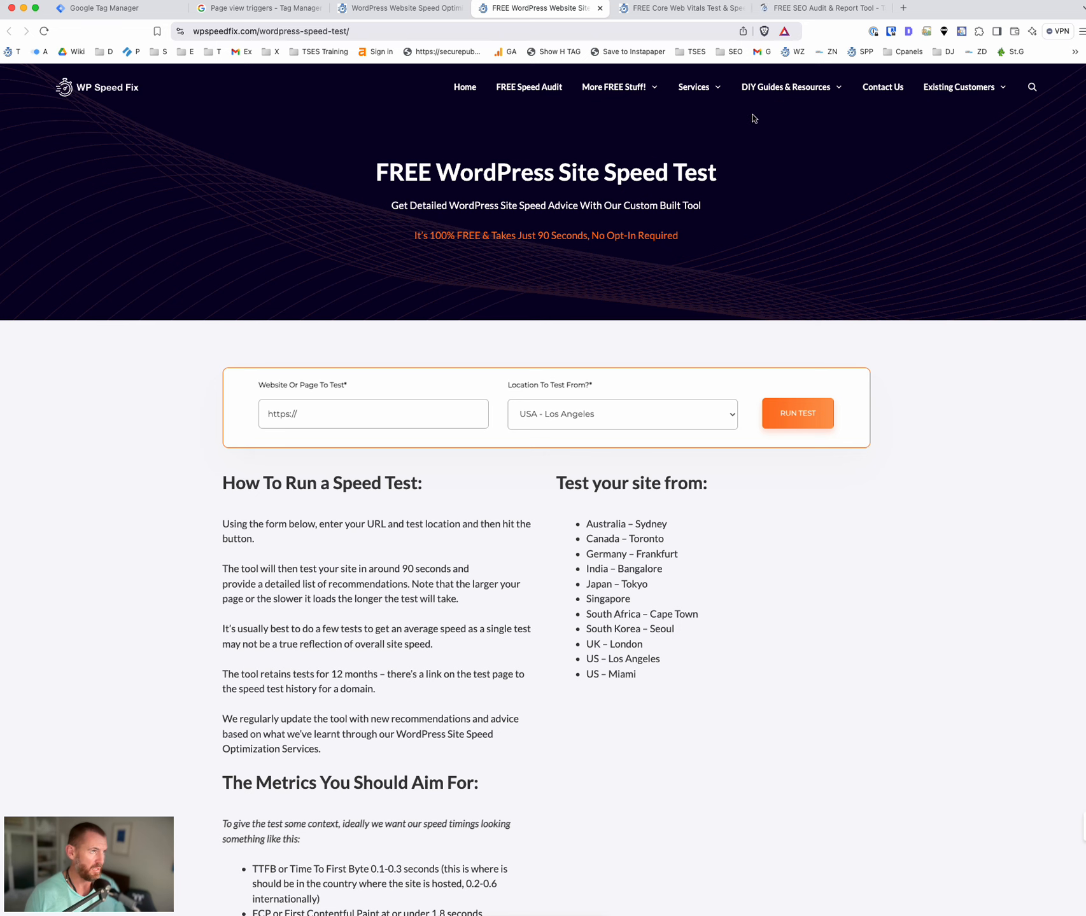
{"action": "left_click", "coordinate": [700, 9]}
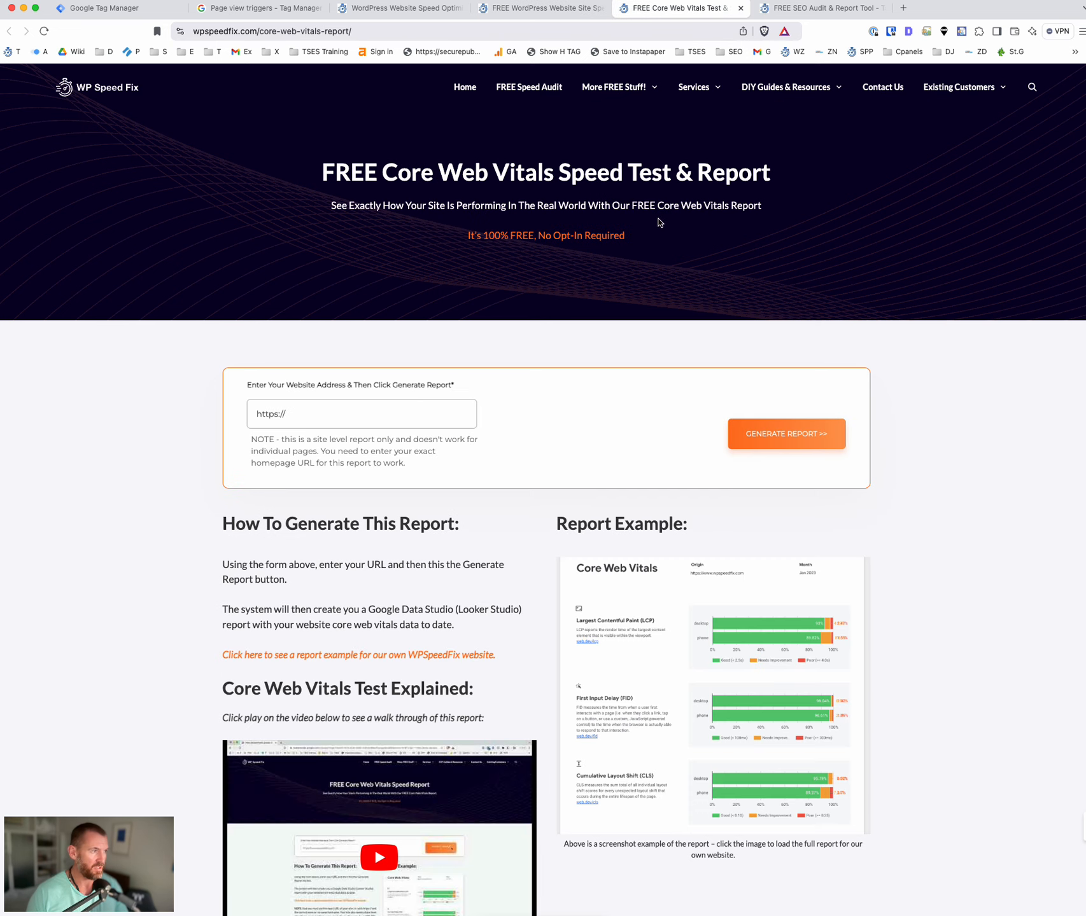
{"action": "left_click", "coordinate": [834, 9]}
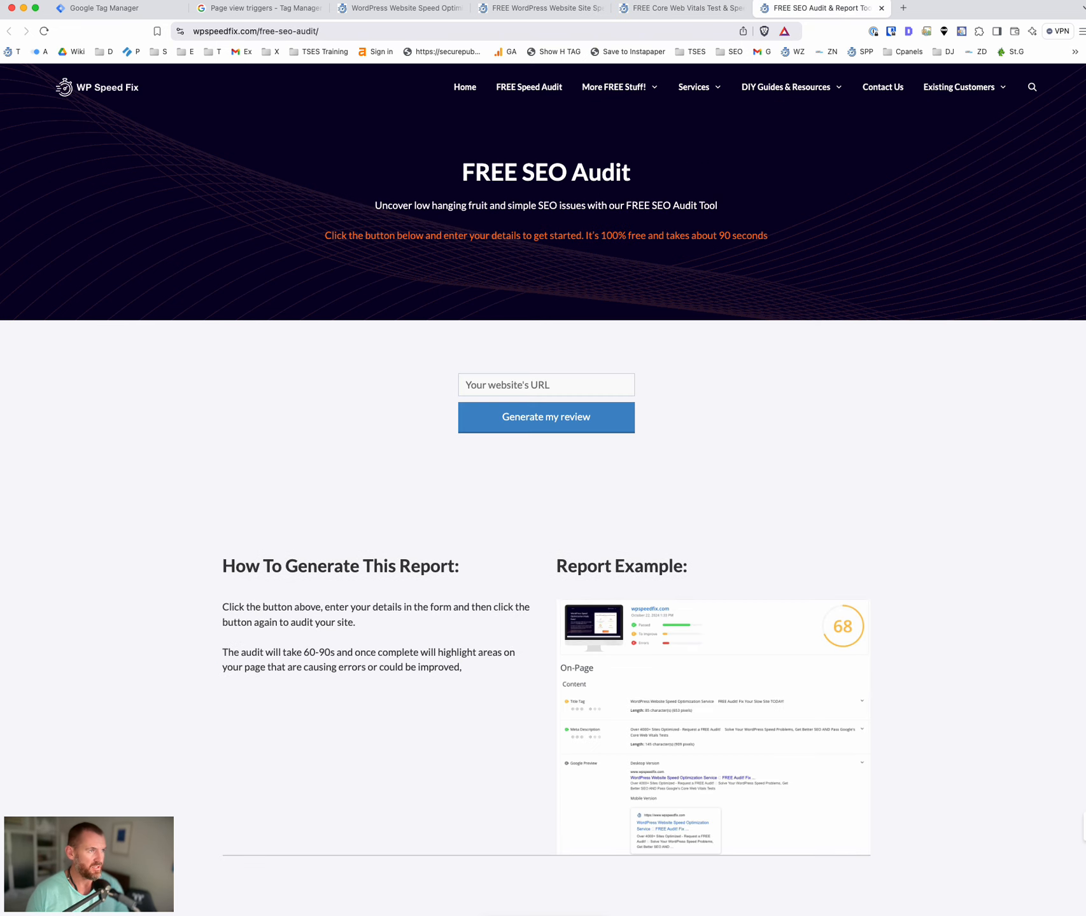
{"action": "left_click", "coordinate": [659, 8]}
{"action": "left_click", "coordinate": [531, 10]}
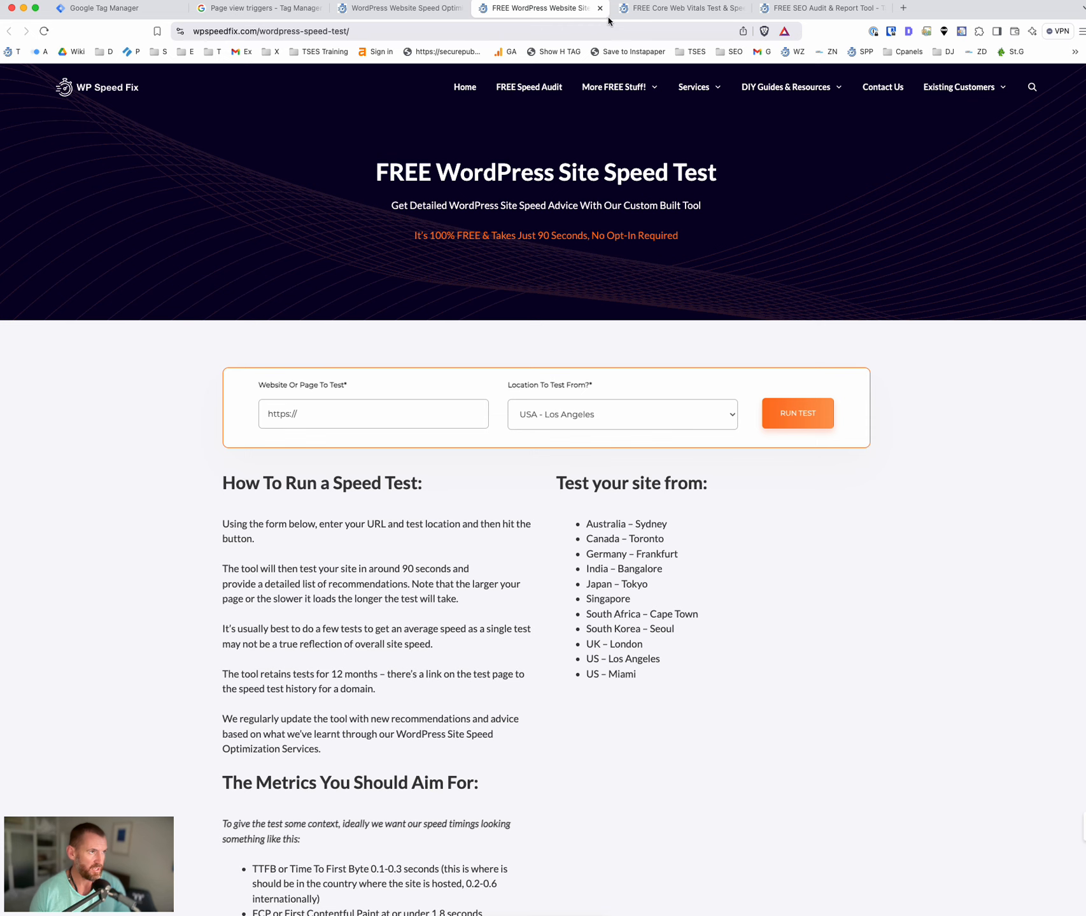
{"action": "left_click", "coordinate": [637, 9]}
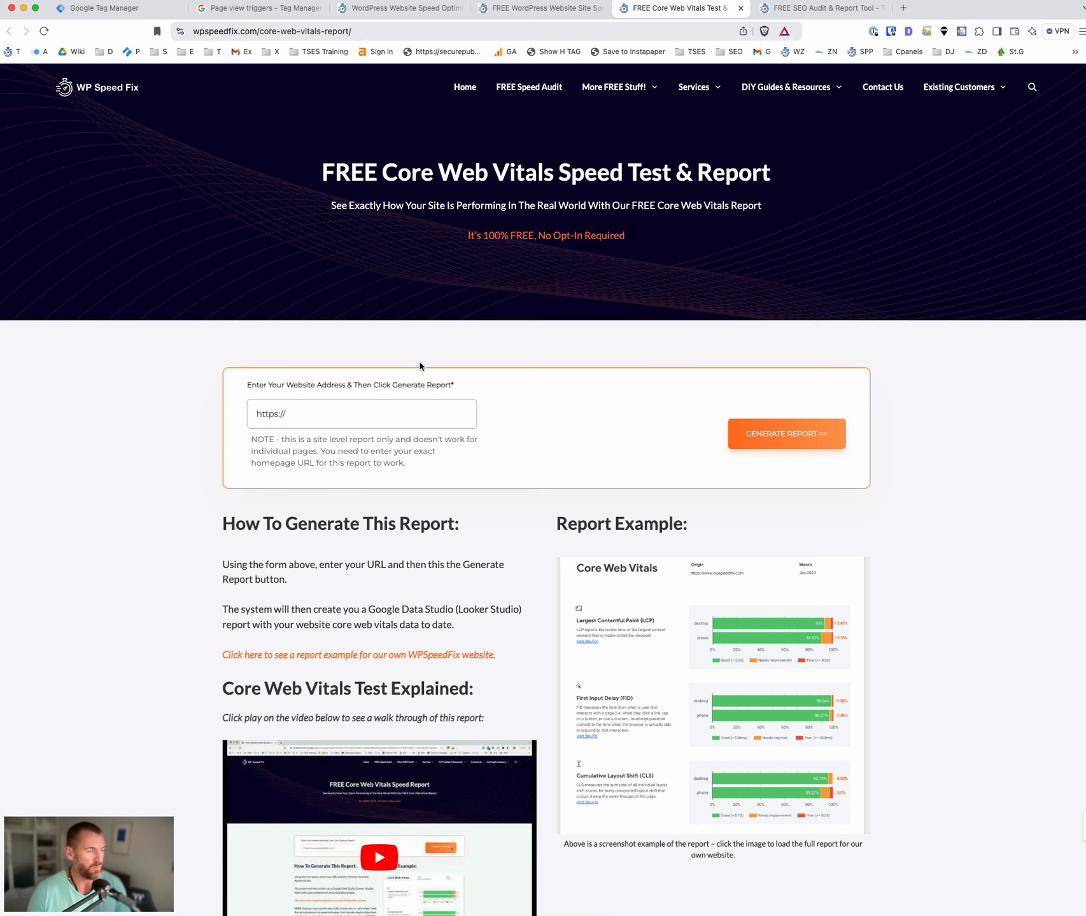
{"action": "left_click", "coordinate": [821, 9]}
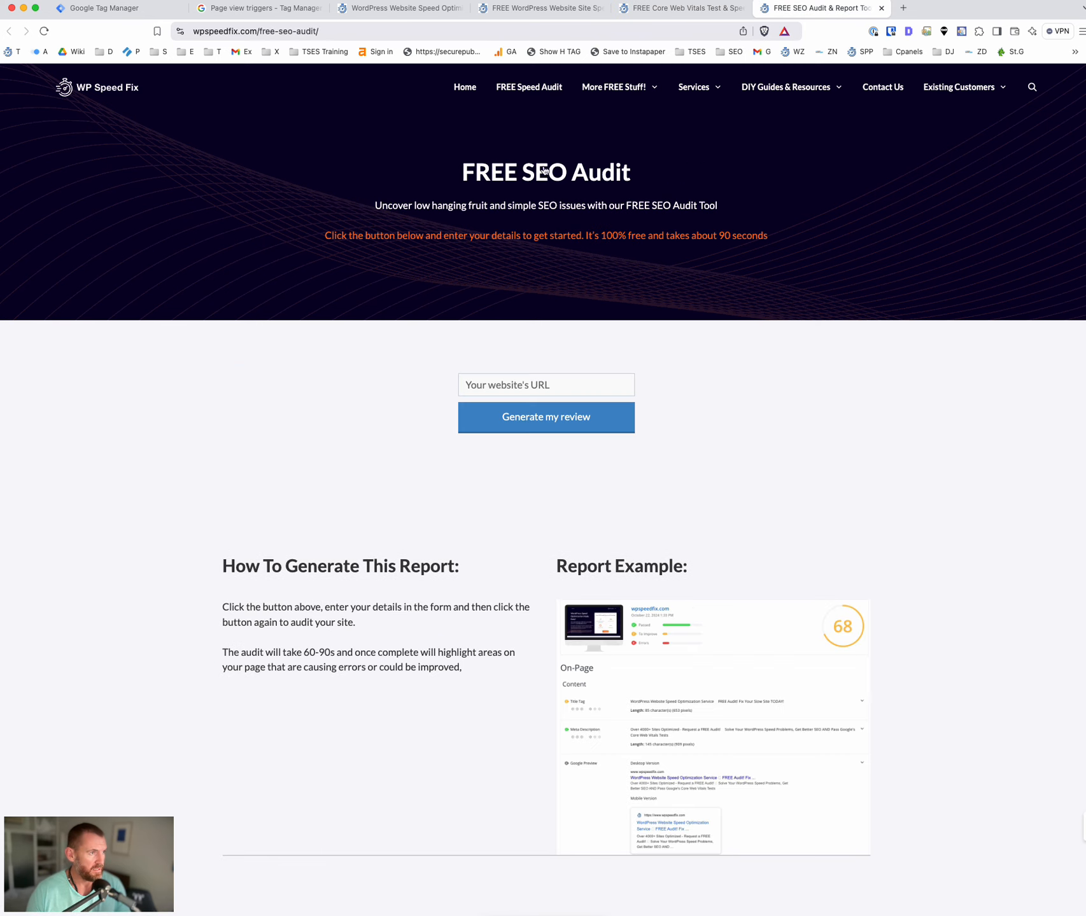